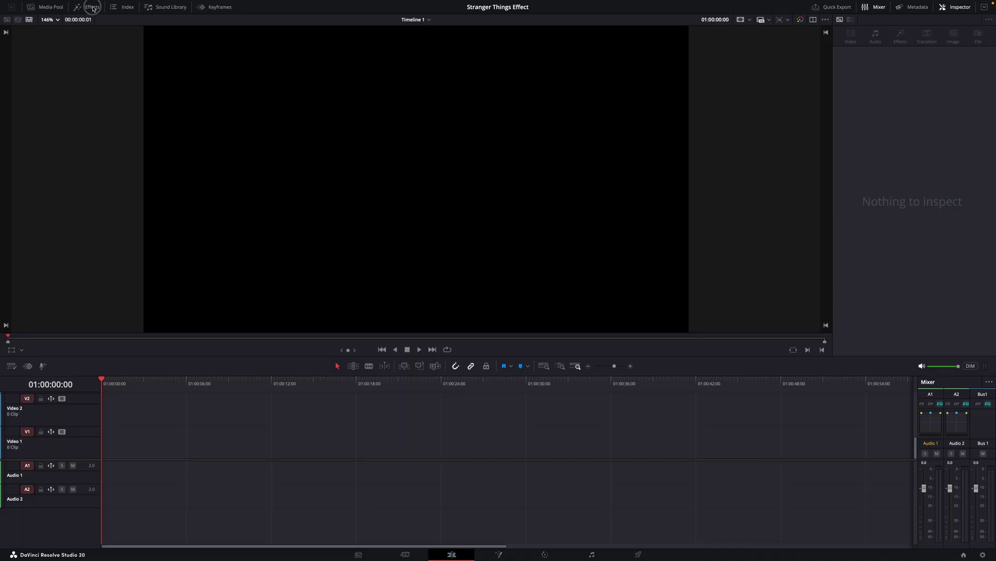
Step: Add a Text+ title at the start of Video 2 and lengthen the clip
{"action": "left_click", "coordinate": [93, 7]}
{"action": "left_click_drag", "start_coordinate": [178, 204], "coordinate": [221, 560]}
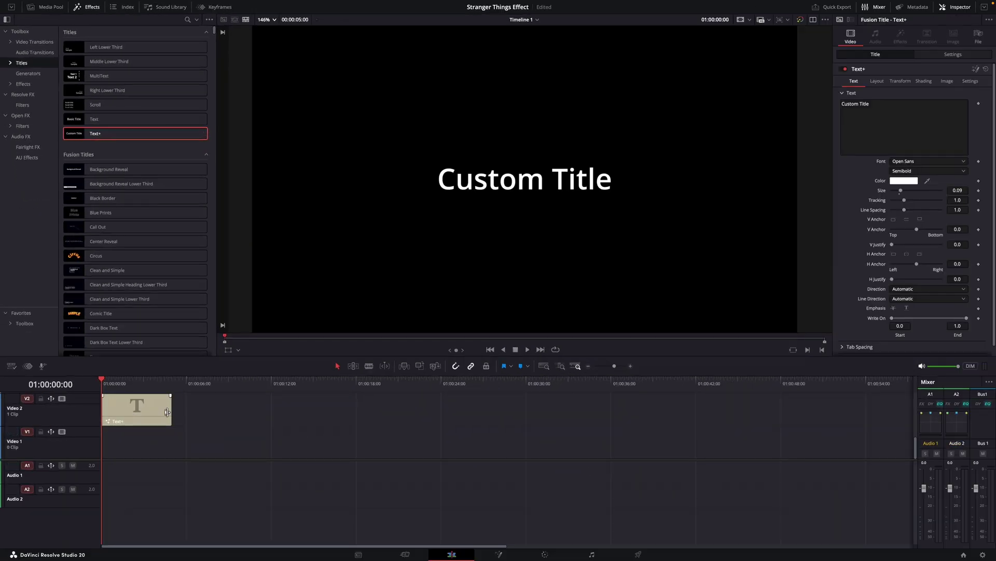
{"action": "left_click_drag", "start_coordinate": [336, 411], "coordinate": [475, 404]}
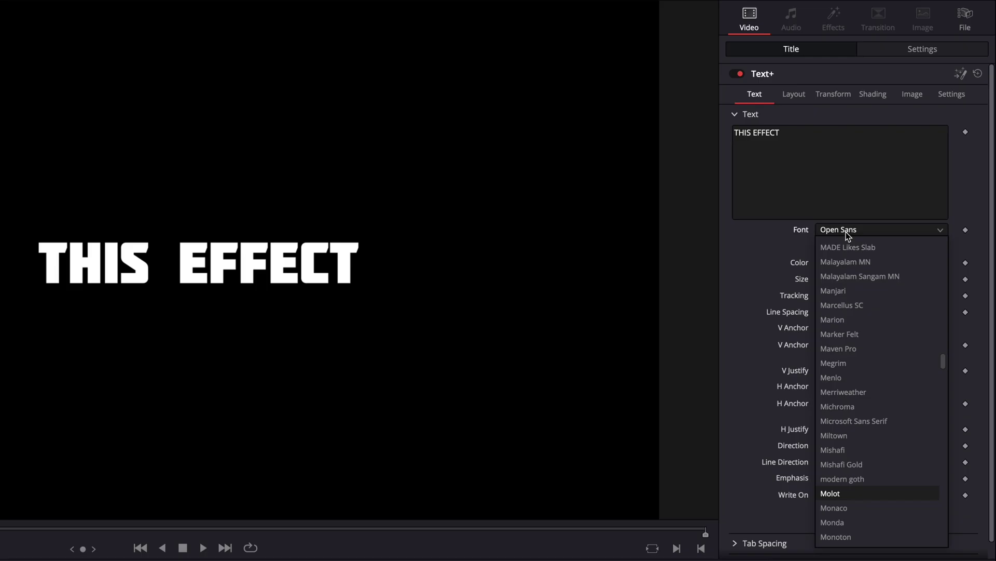
Step: Style the title text in Molot at size 0.1614, coloured red (182)
{"action": "key", "text": "Return"}
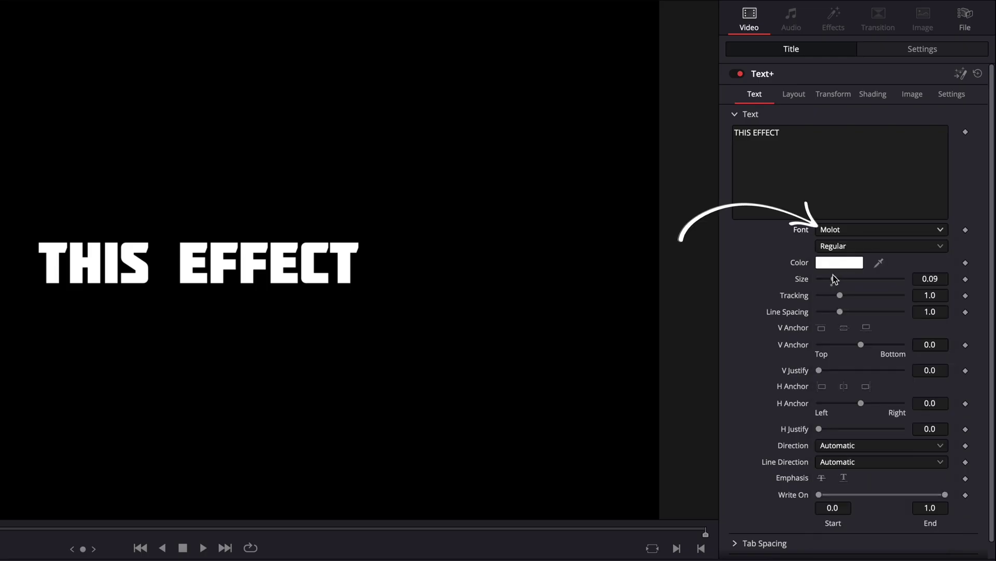
{"action": "left_click_drag", "start_coordinate": [834, 280], "coordinate": [846, 278]}
{"action": "left_click", "coordinate": [840, 263]}
{"action": "left_click_drag", "start_coordinate": [457, 481], "coordinate": [482, 490]}
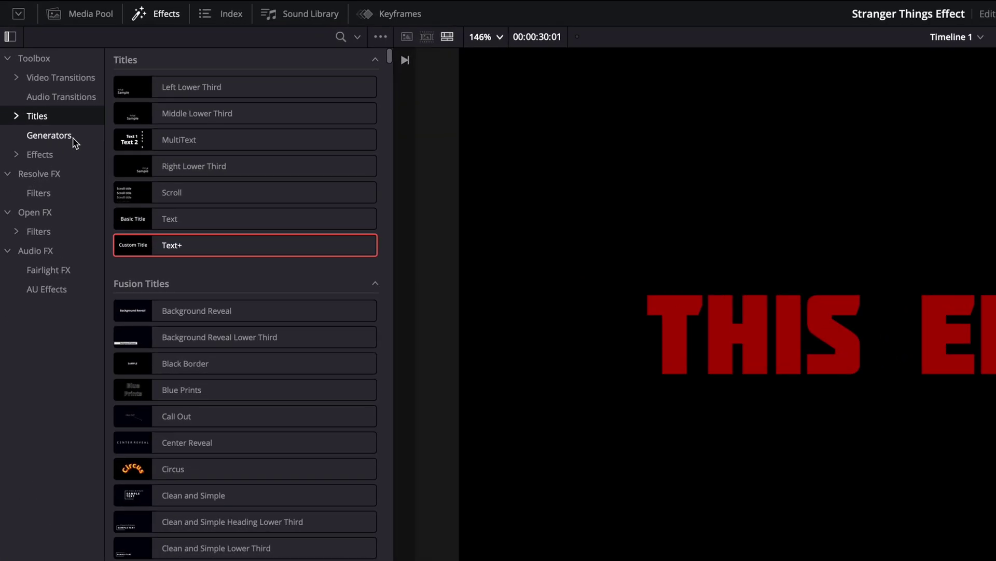
Step: Place a Solid Color clip on Video 1 at the start, stretched to match the title's length
{"action": "left_click", "coordinate": [60, 136]}
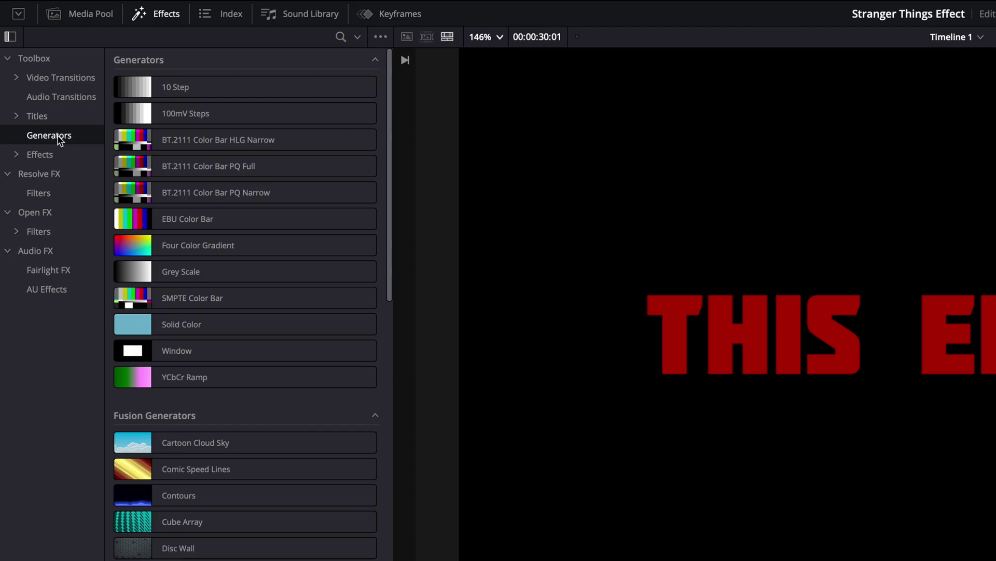
{"action": "left_click_drag", "start_coordinate": [176, 324], "coordinate": [284, 560]}
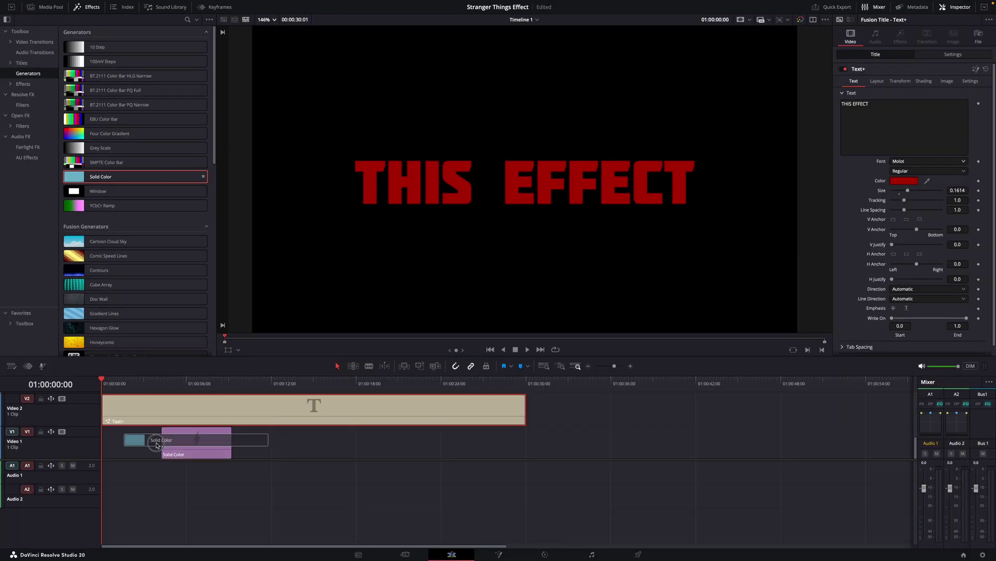
{"action": "left_click_drag", "start_coordinate": [157, 445], "coordinate": [135, 442]}
{"action": "left_click_drag", "start_coordinate": [227, 438], "coordinate": [517, 439]}
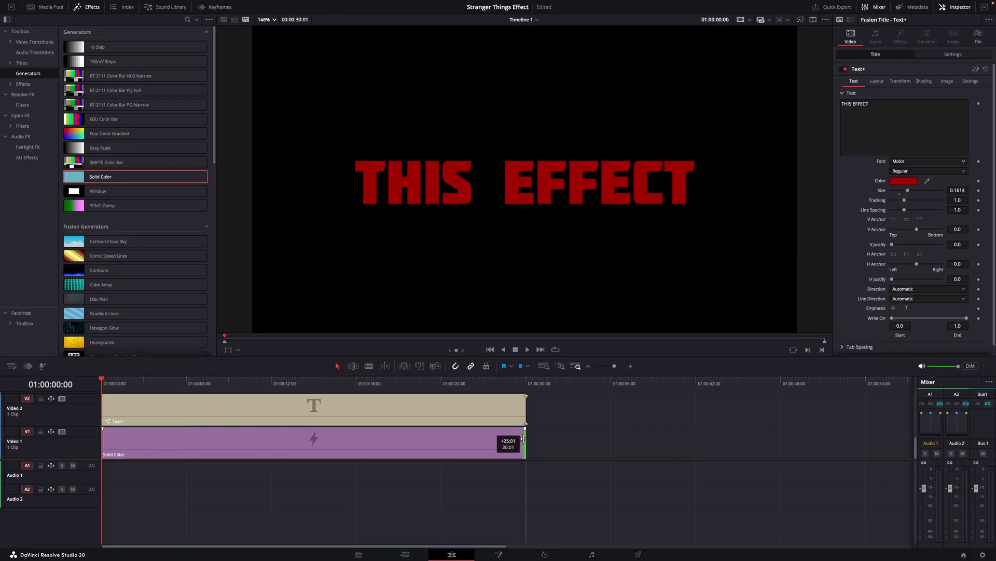
{"action": "left_click", "coordinate": [231, 437]}
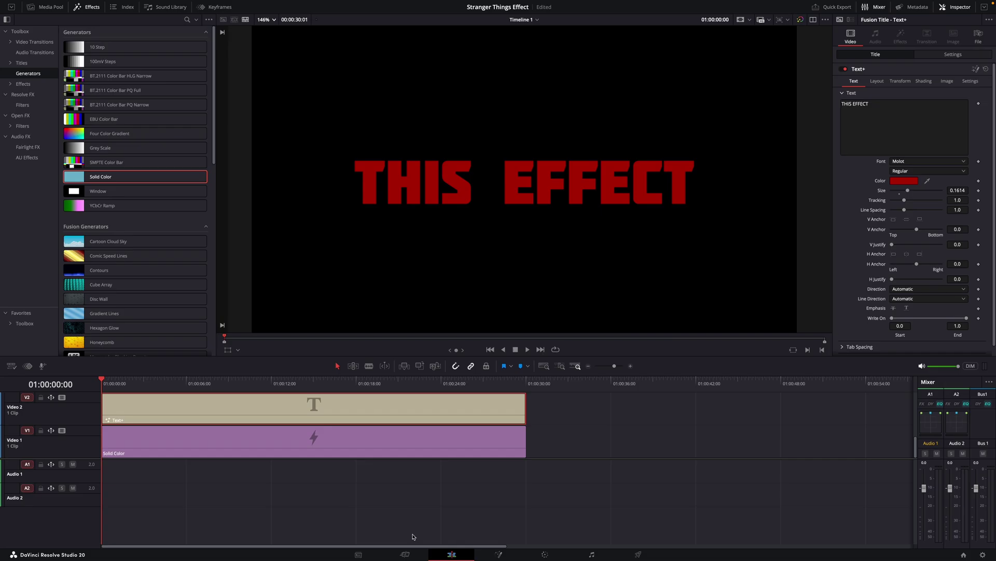
Step: In Fusion, insert a Film Grain node after the title's Template node
{"action": "left_click", "coordinate": [499, 555]}
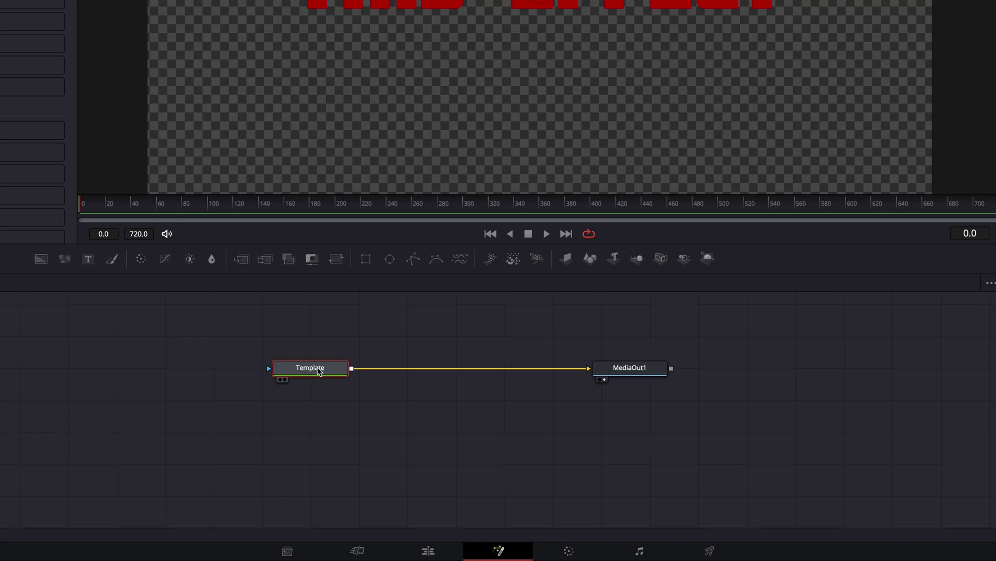
{"action": "key", "text": "shift+space"}
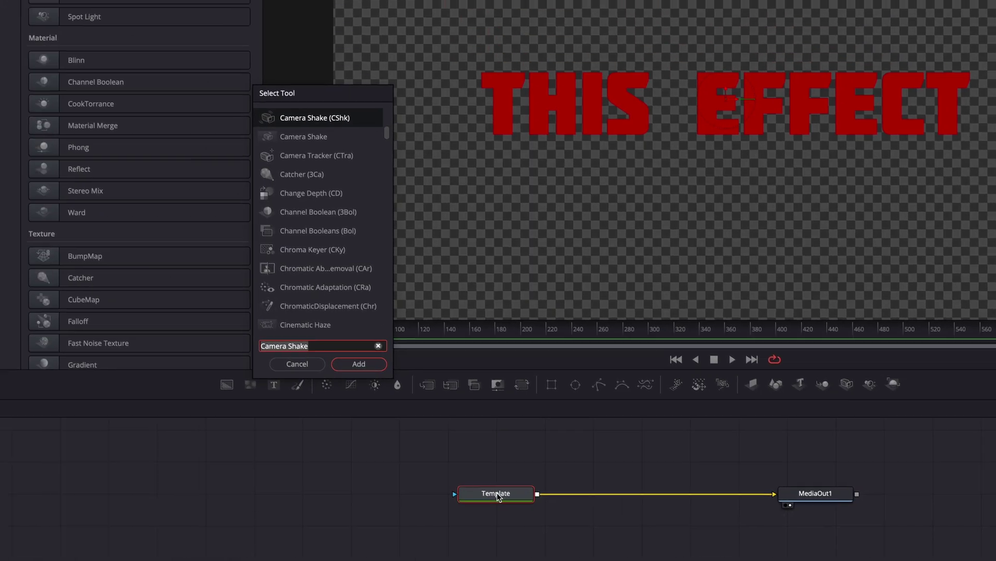
{"action": "type", "text": "film g"}
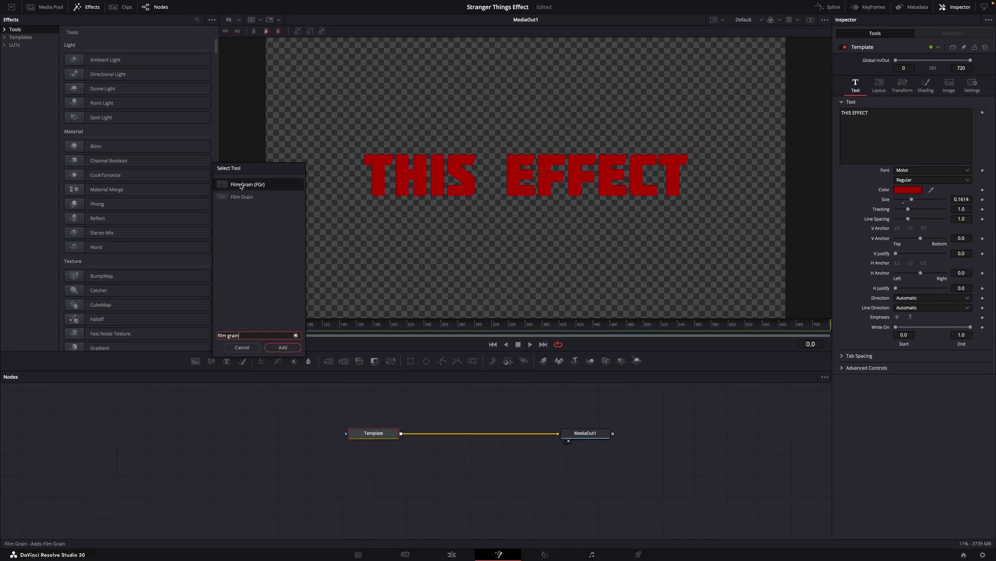
{"action": "left_click", "coordinate": [283, 347]}
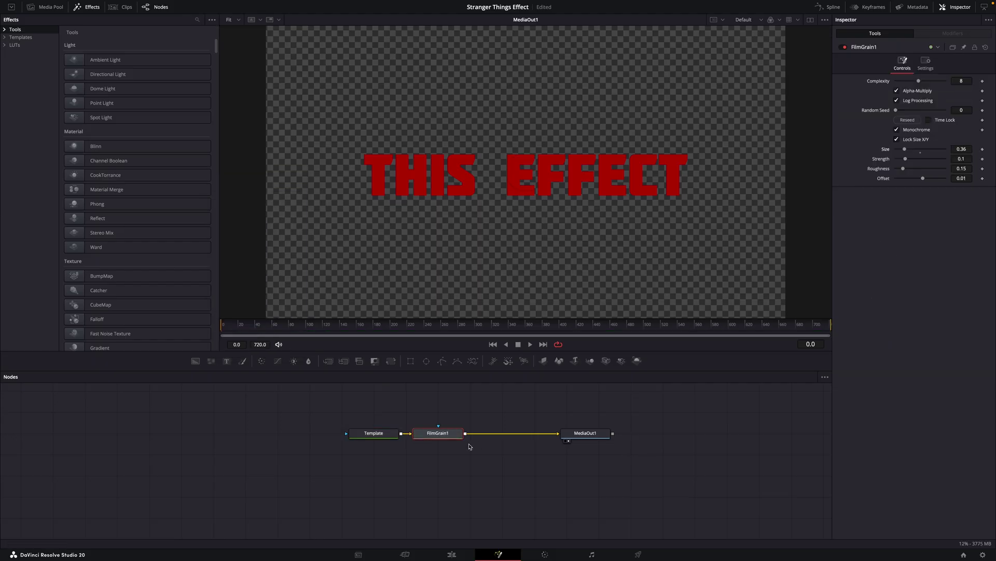
Step: Add a Camera Shake node after FilmGrain1 (Motion Scale 0.047, Speed Scale 1.6) and preview the shake
{"action": "key", "text": "shift+space"}
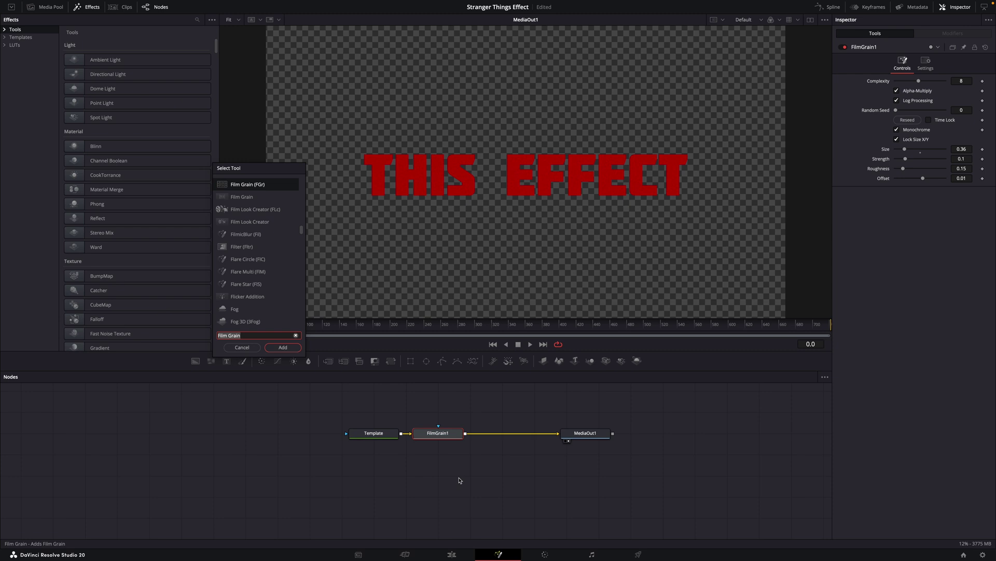
{"action": "type", "text": "camera"}
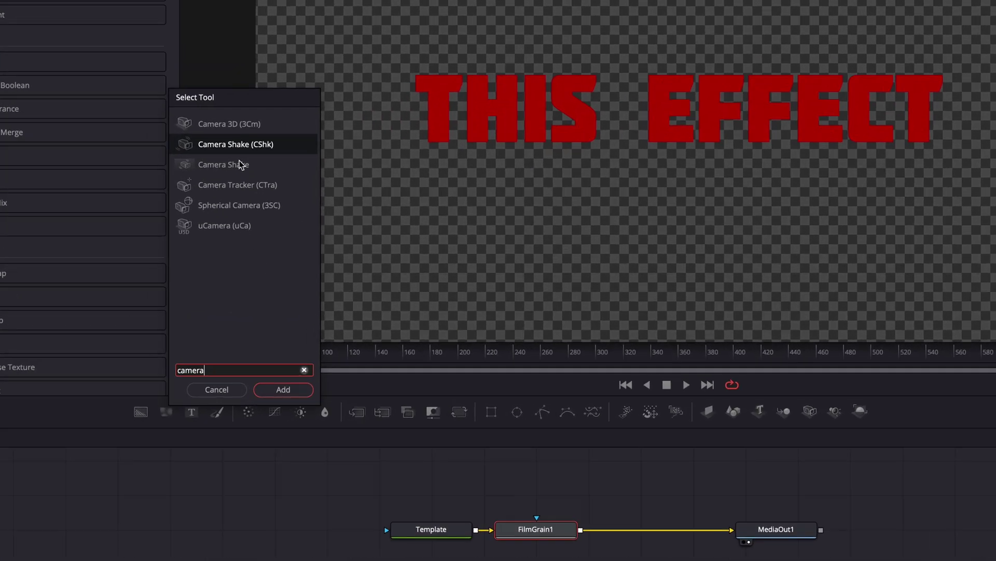
{"action": "left_click", "coordinate": [220, 165]}
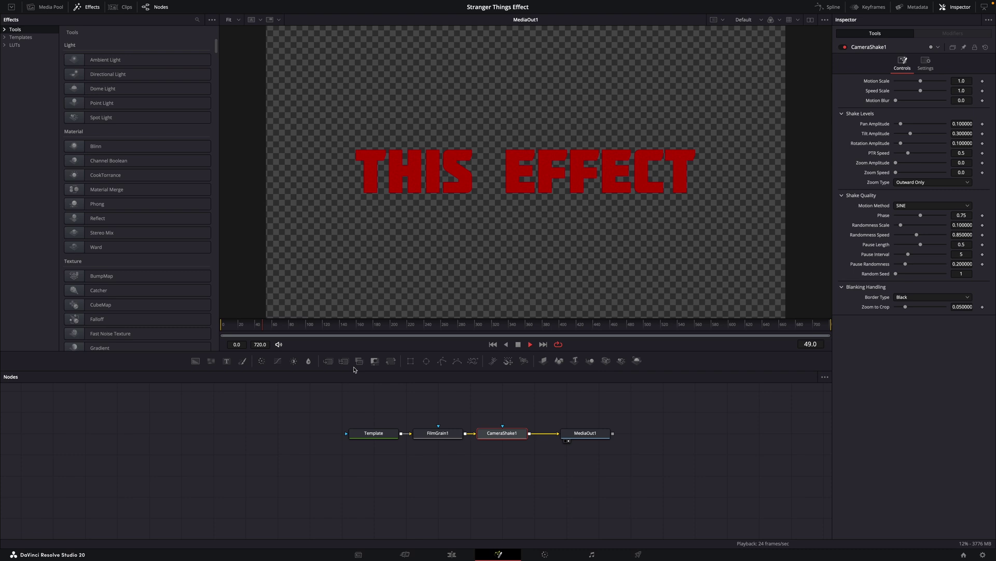
{"action": "key", "text": "space"}
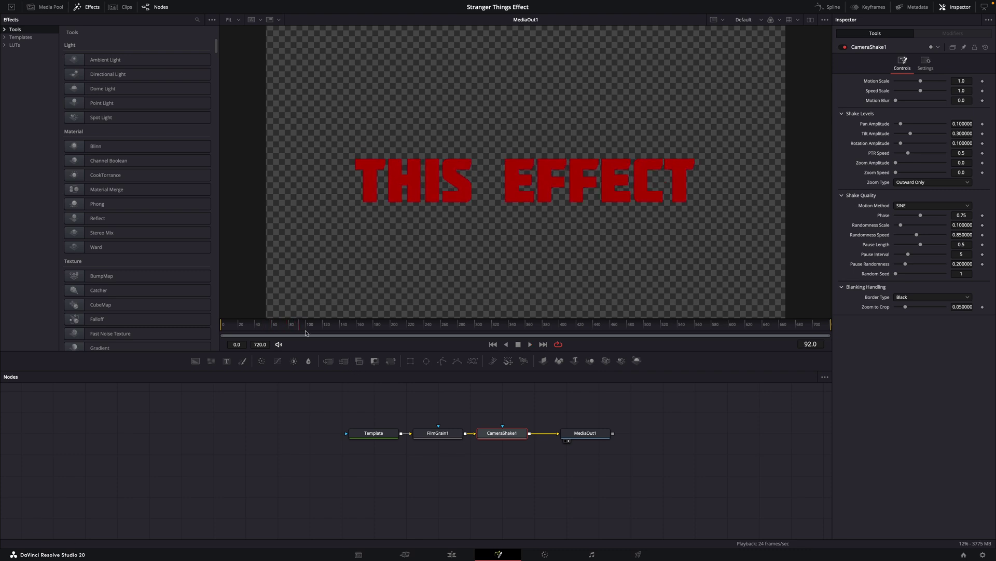
{"action": "left_click_drag", "start_coordinate": [235, 330], "coordinate": [377, 330]}
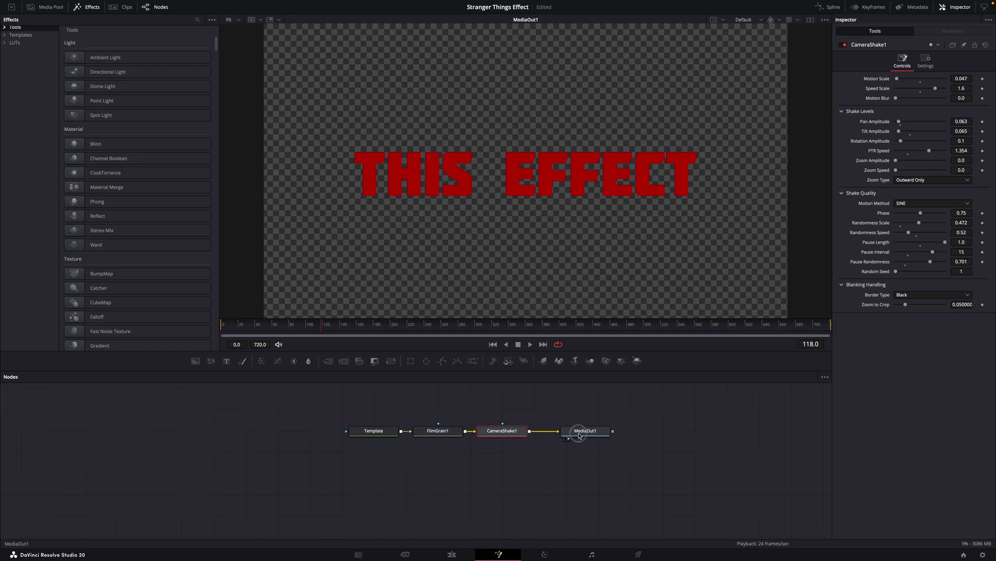
Step: Insert a Glow node between CameraShake1 and MediaOut1
{"action": "left_click_drag", "start_coordinate": [580, 436], "coordinate": [590, 434]}
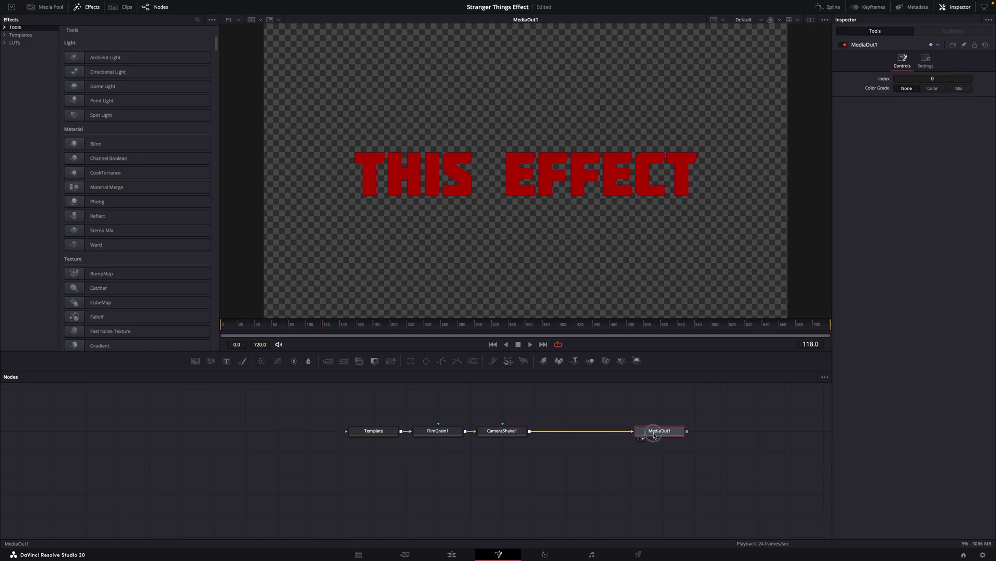
{"action": "left_click", "coordinate": [518, 431]}
{"action": "key", "text": "shift+space"}
{"action": "type", "text": "glow"}
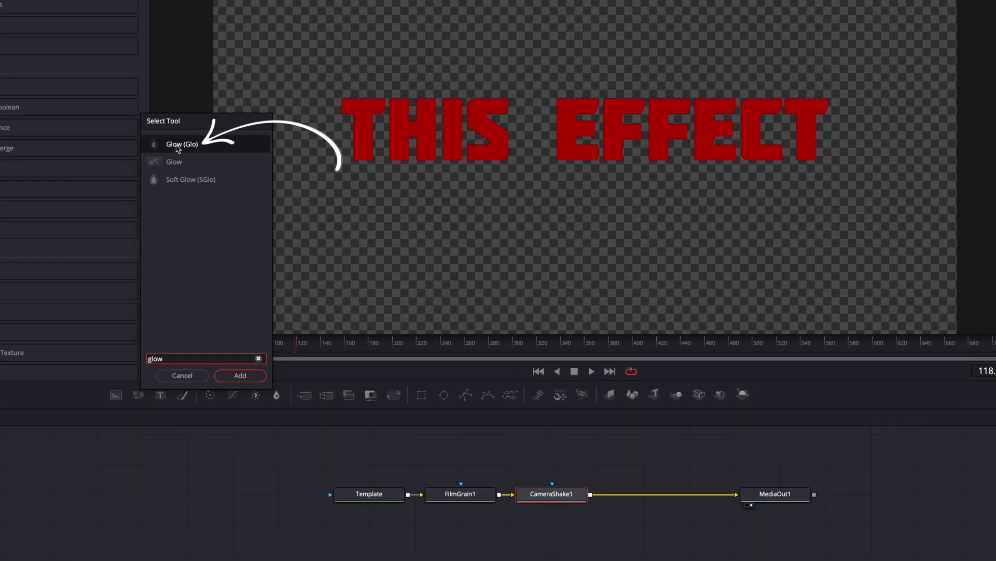
{"action": "left_click", "coordinate": [233, 375]}
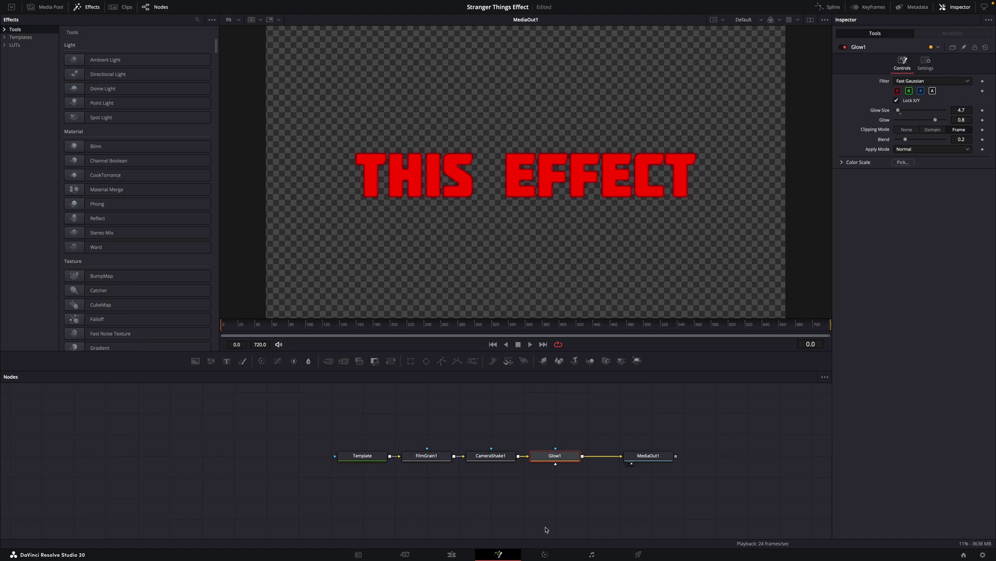
Step: On the Edit page, lay an Adjustment Clip on Video 3 over the title, ending around 26 seconds
{"action": "left_click", "coordinate": [452, 554]}
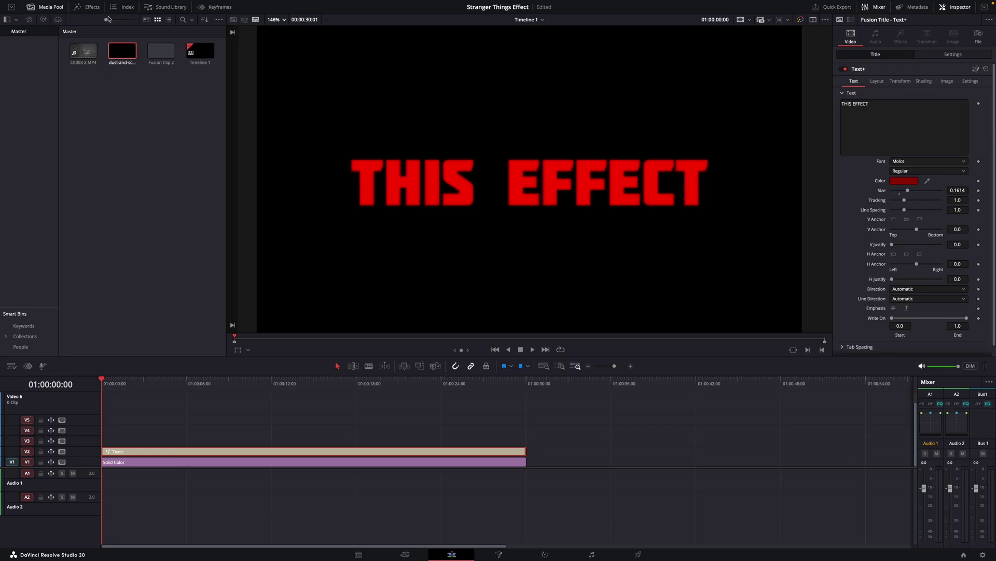
{"action": "left_click", "coordinate": [90, 7]}
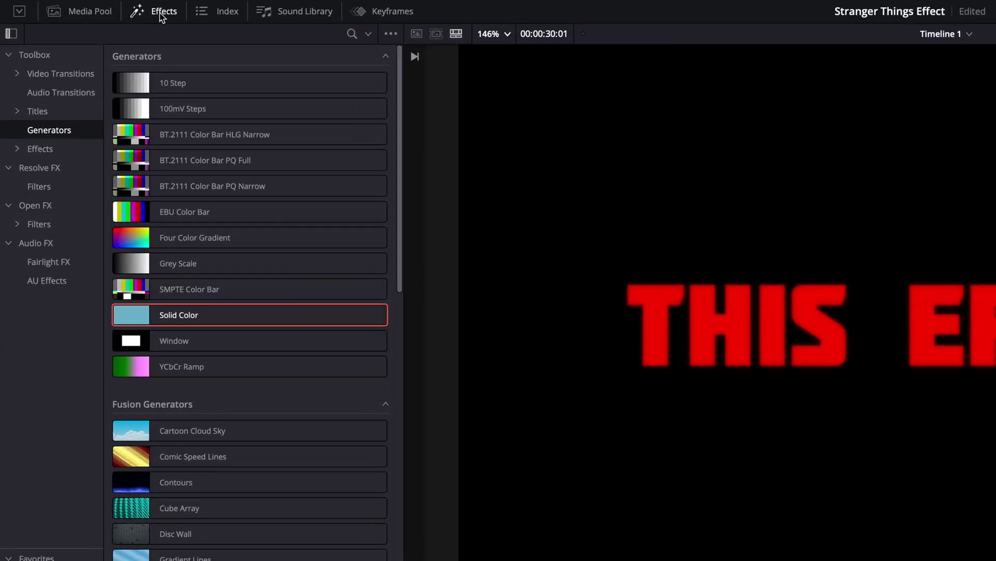
{"action": "left_click", "coordinate": [40, 150]}
{"action": "left_click_drag", "start_coordinate": [103, 47], "coordinate": [130, 441]}
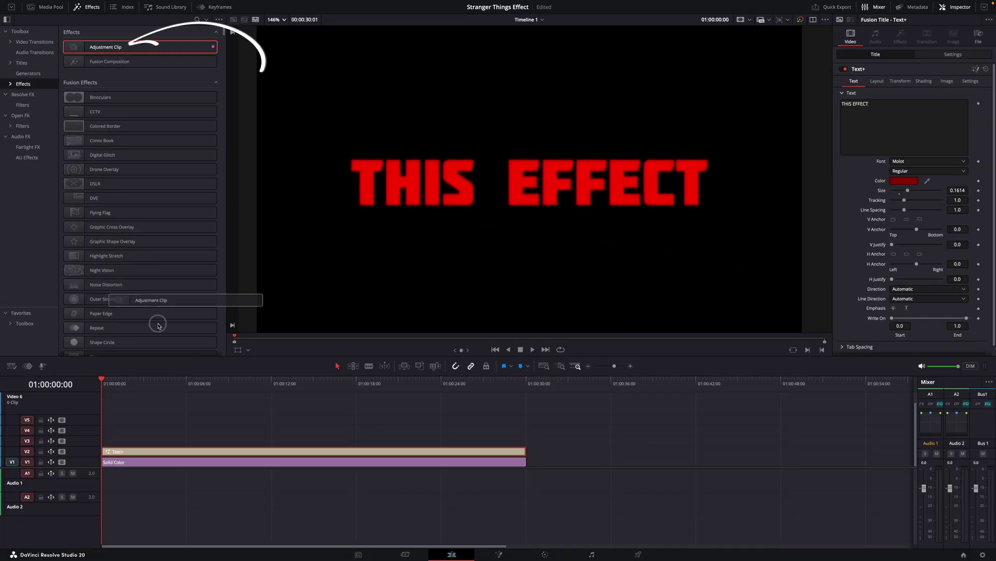
{"action": "left_click_drag", "start_coordinate": [174, 440], "coordinate": [492, 425]}
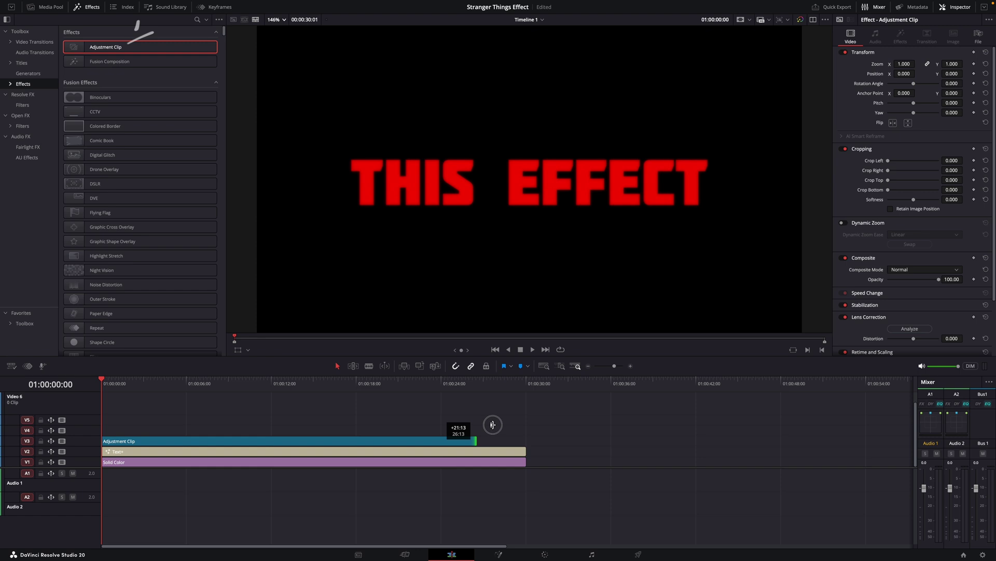
Step: On the Color page, apply Film Damage to node 01 and check its Dirt Color picker
{"action": "left_click", "coordinate": [547, 554]}
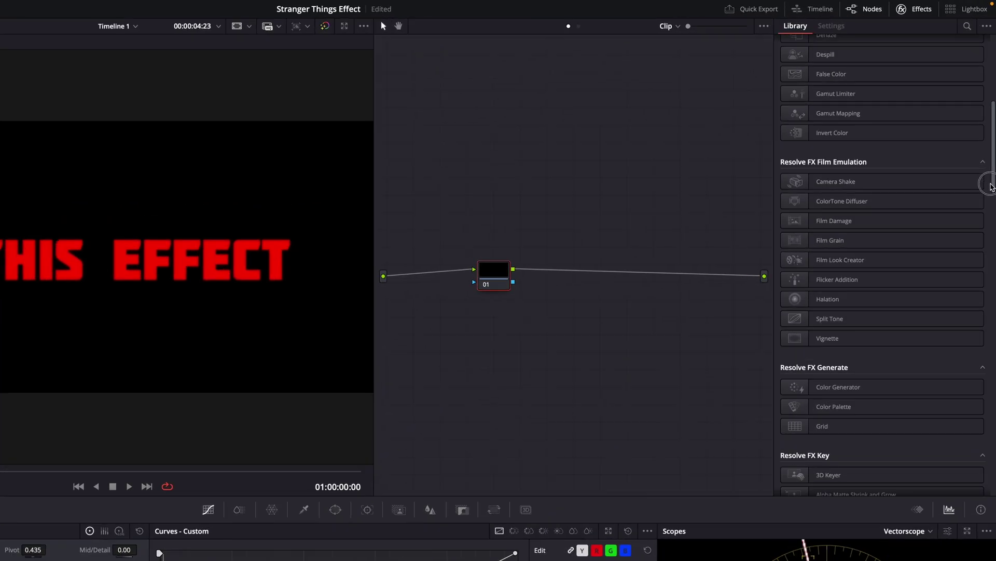
{"action": "left_click_drag", "start_coordinate": [825, 256], "coordinate": [430, 318]}
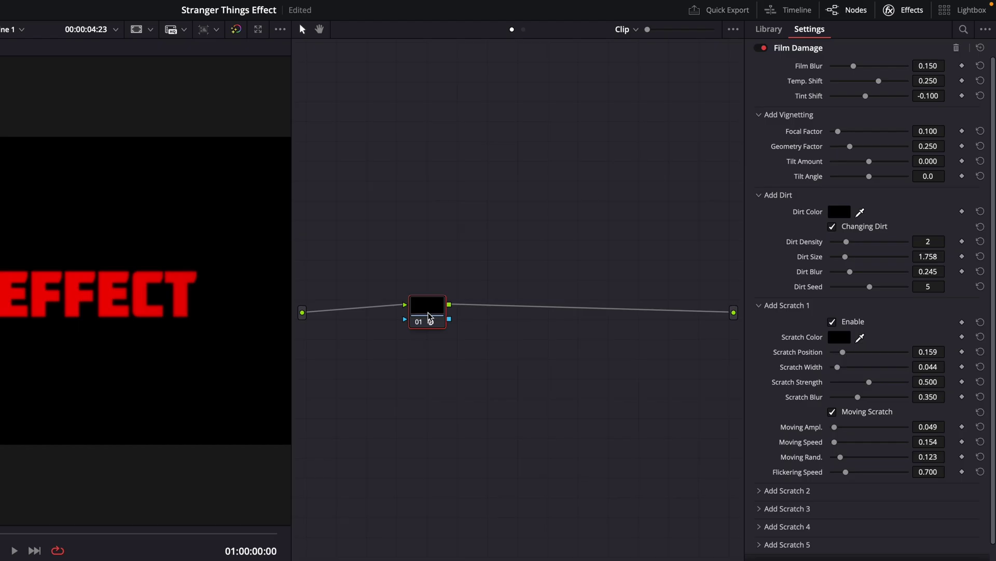
{"action": "left_click", "coordinate": [845, 213]}
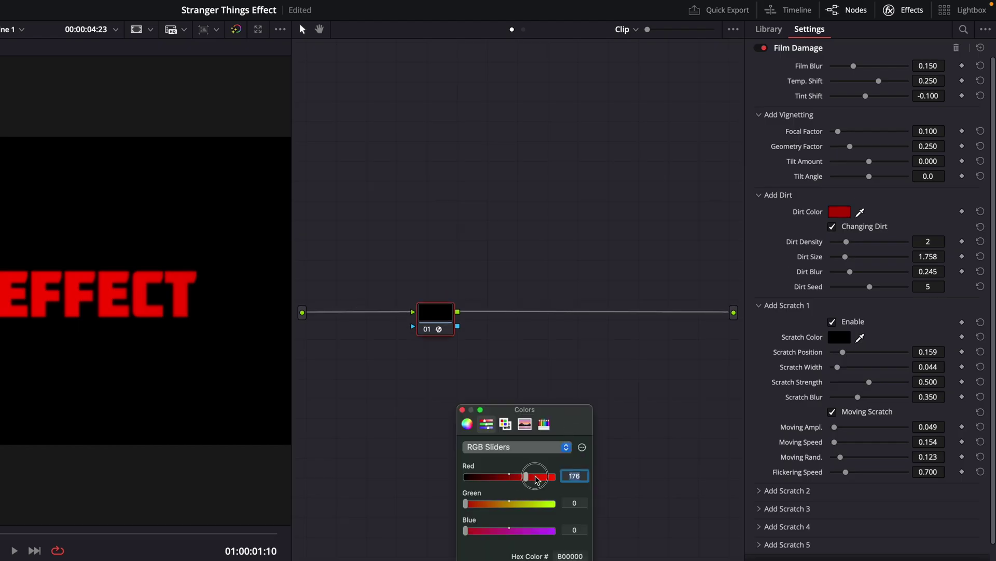
{"action": "key", "text": "Escape"}
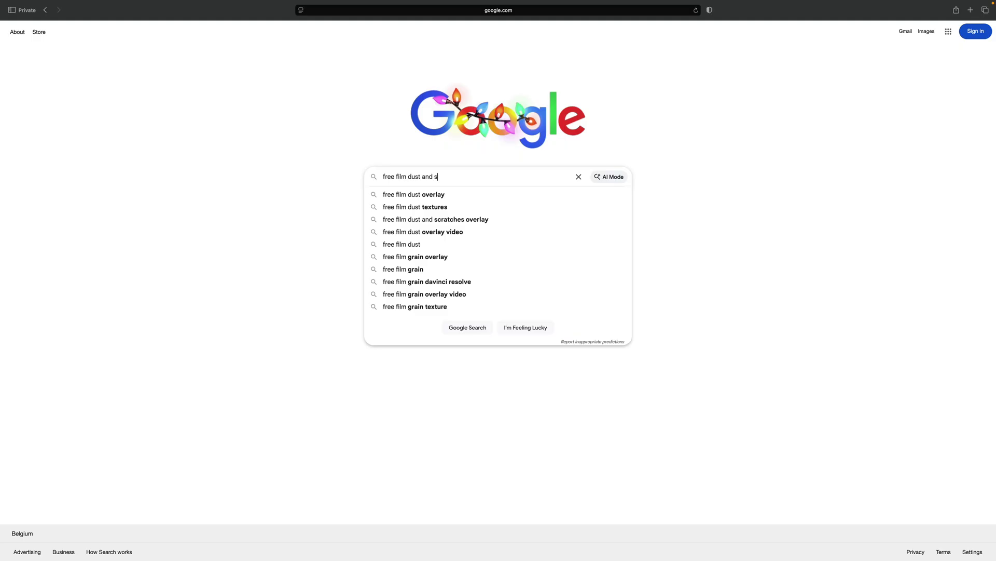
Step: Finish typing the Google search 'free film dust and scratches overlay'
{"action": "type", "text": "scratches ov"}
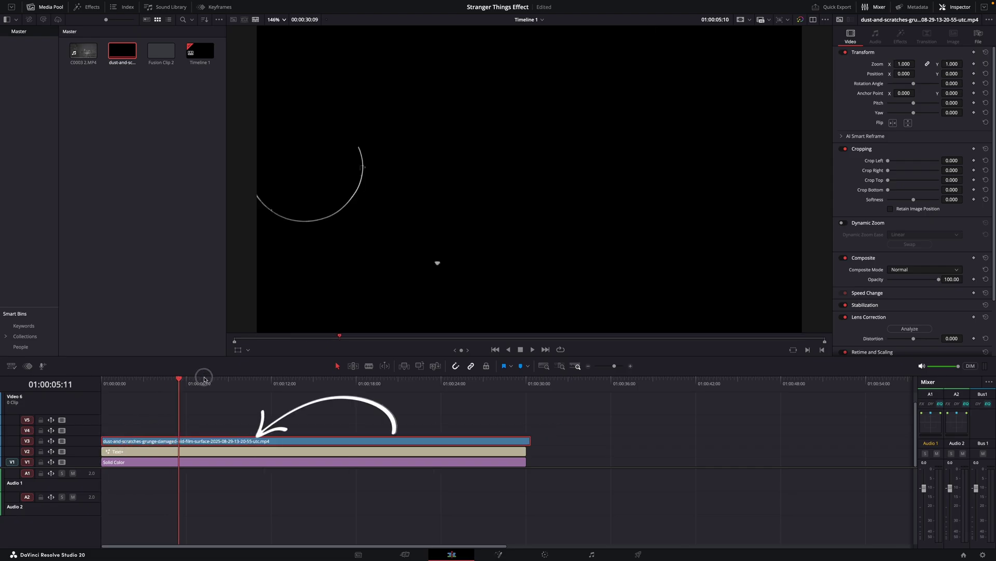
Step: Set the dust-and-scratches clip's composite mode to Screen
{"action": "left_click_drag", "start_coordinate": [296, 377], "coordinate": [138, 379]}
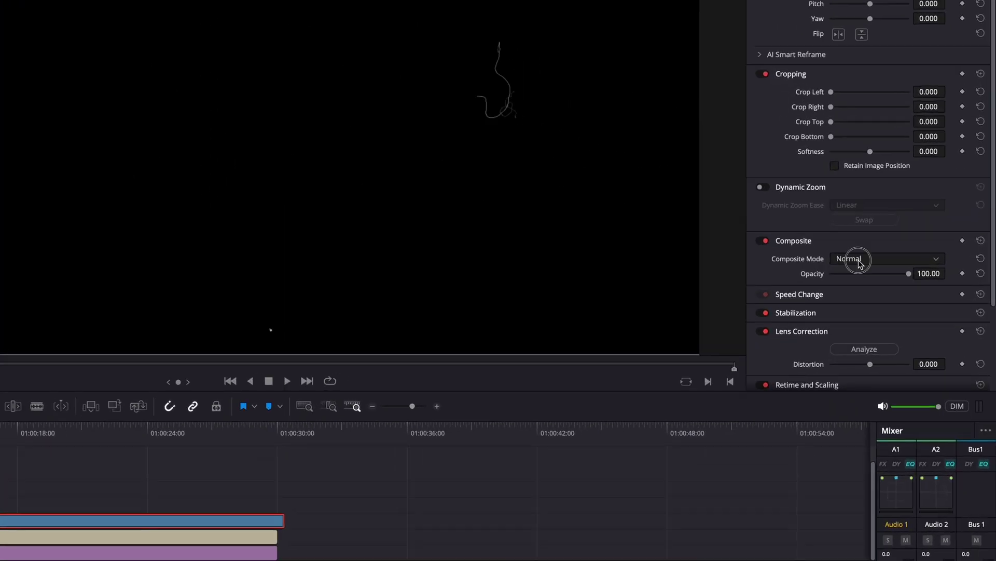
{"action": "left_click", "coordinate": [904, 270]}
{"action": "scroll", "coordinate": [901, 289], "scroll_direction": "down", "scroll_amount": 5}
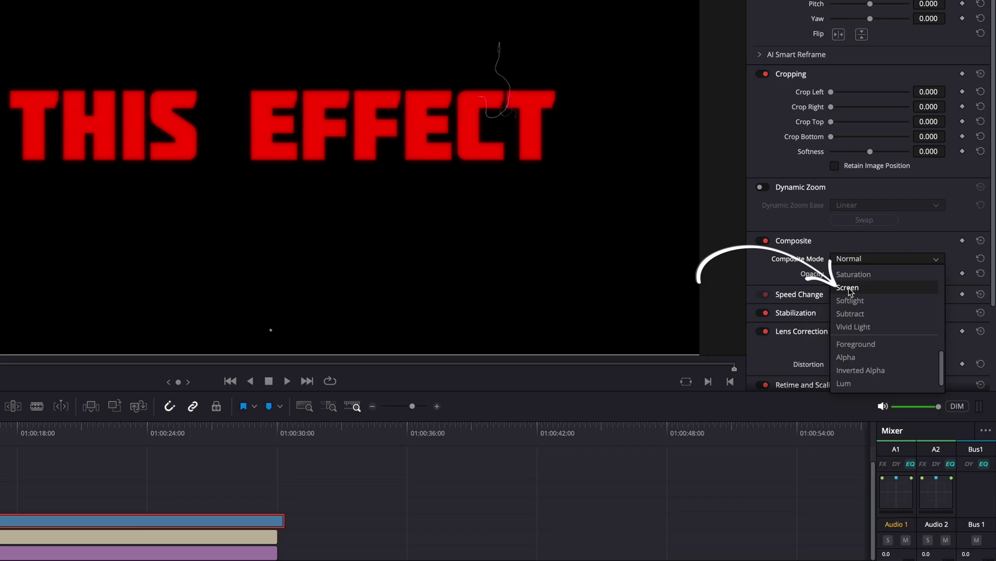
{"action": "left_click", "coordinate": [846, 288]}
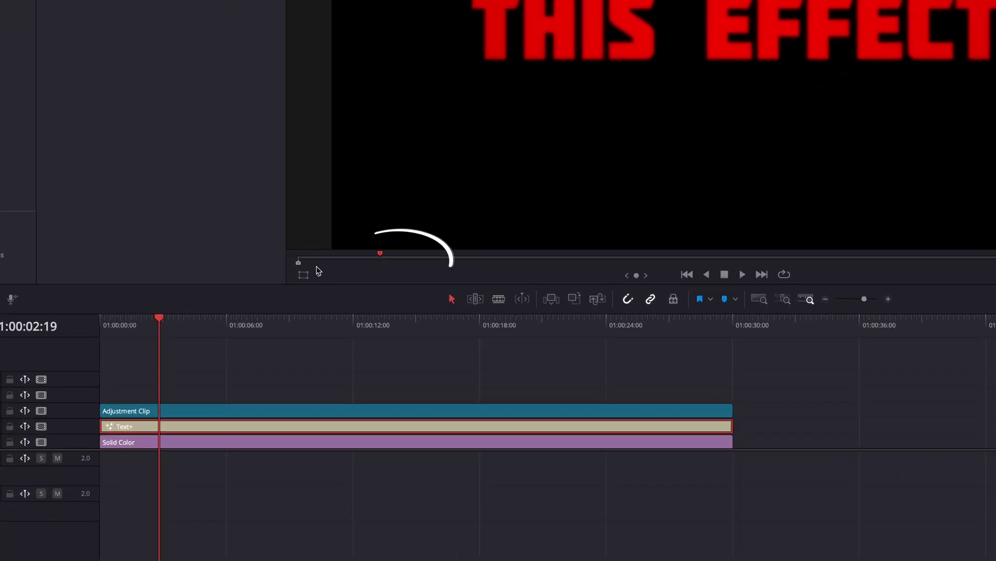
Step: Enable Dynamic Zoom on the Text+ title and play back to preview it
{"action": "left_click", "coordinate": [249, 350]}
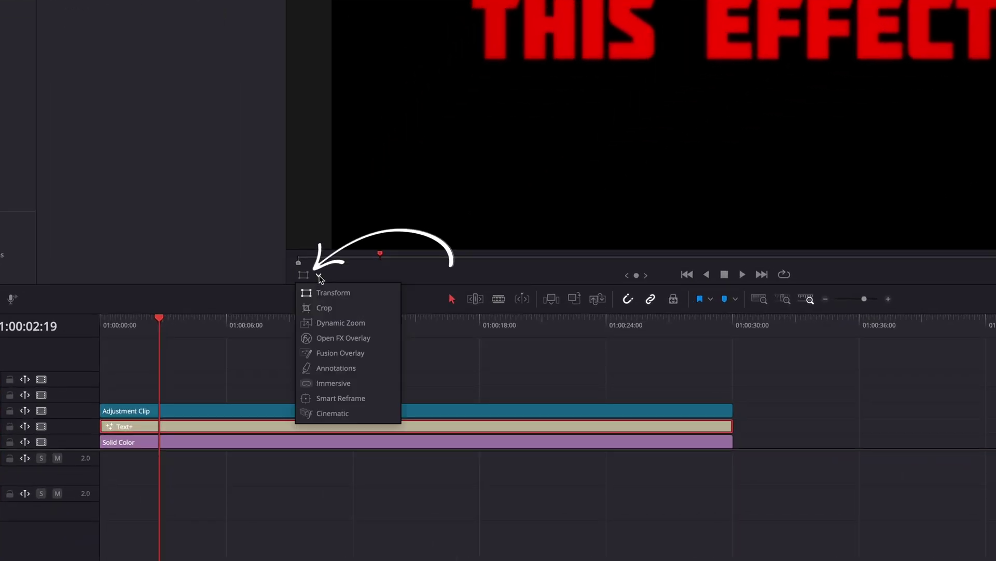
{"action": "left_click", "coordinate": [328, 324]}
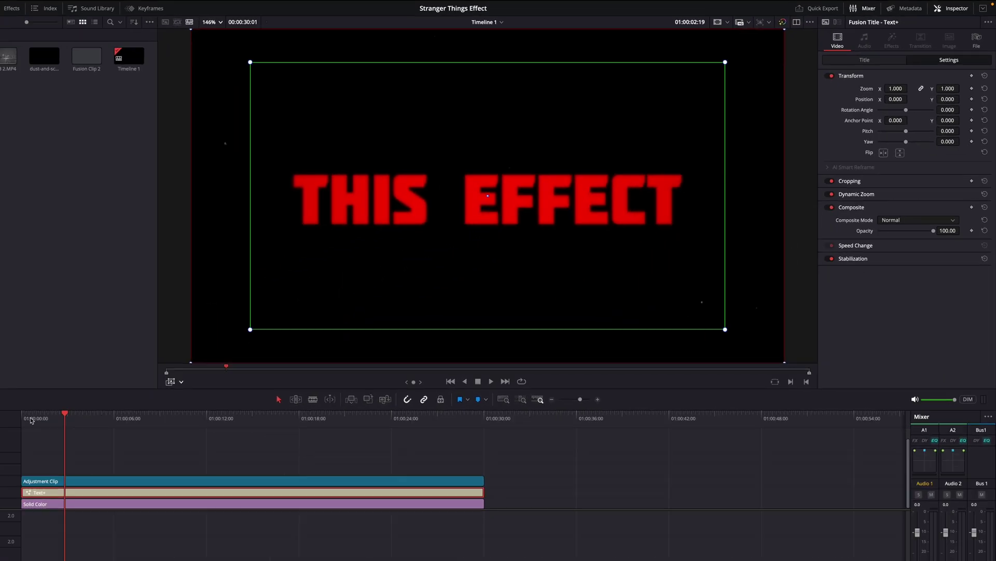
{"action": "left_click", "coordinate": [109, 384]}
{"action": "key", "text": "space"}
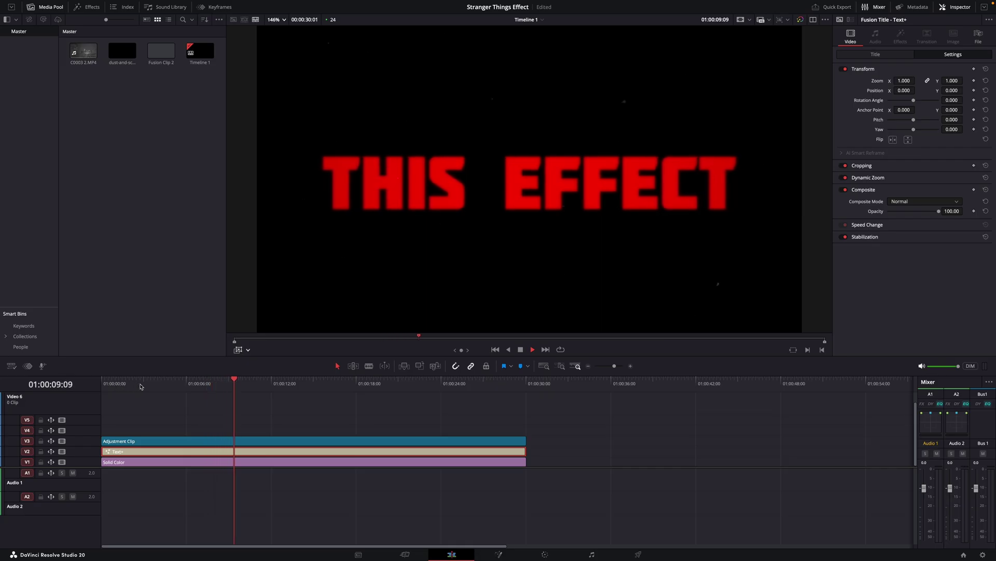
{"action": "left_click_drag", "start_coordinate": [133, 386], "coordinate": [152, 384]}
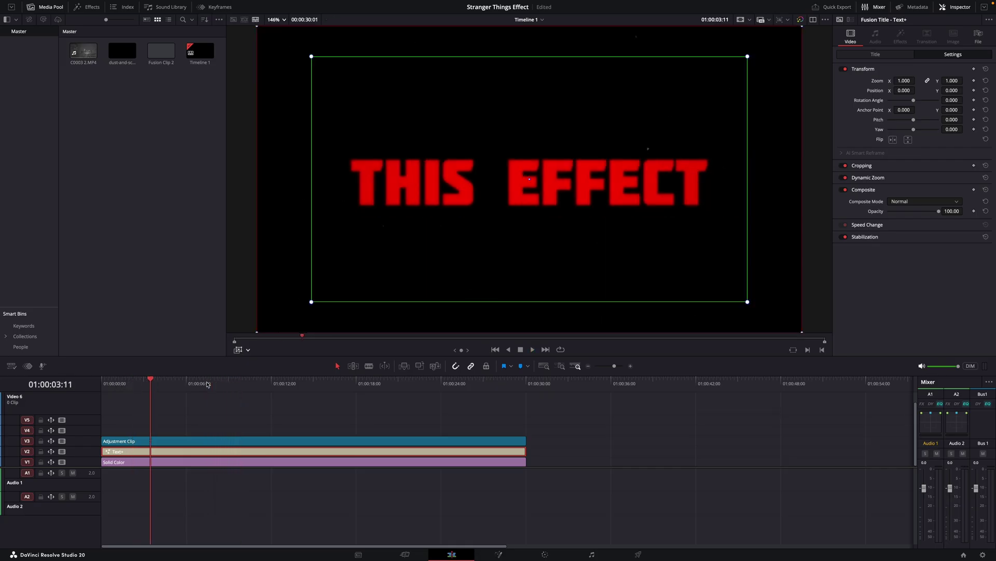
Step: Swap the Dynamic Zoom start and end frames and shrink the end frame over 'EF'
{"action": "left_click", "coordinate": [861, 178]}
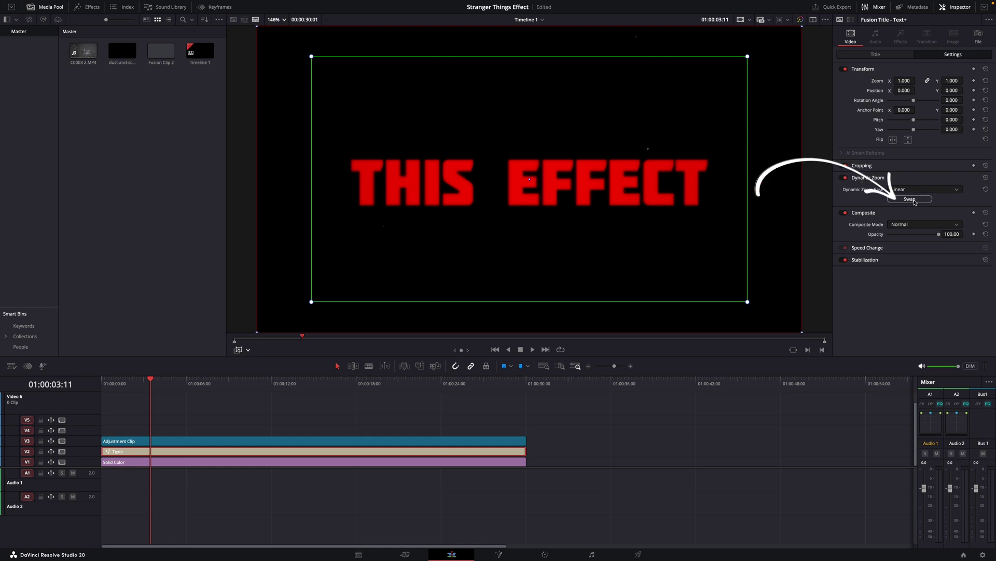
{"action": "left_click", "coordinate": [911, 200]}
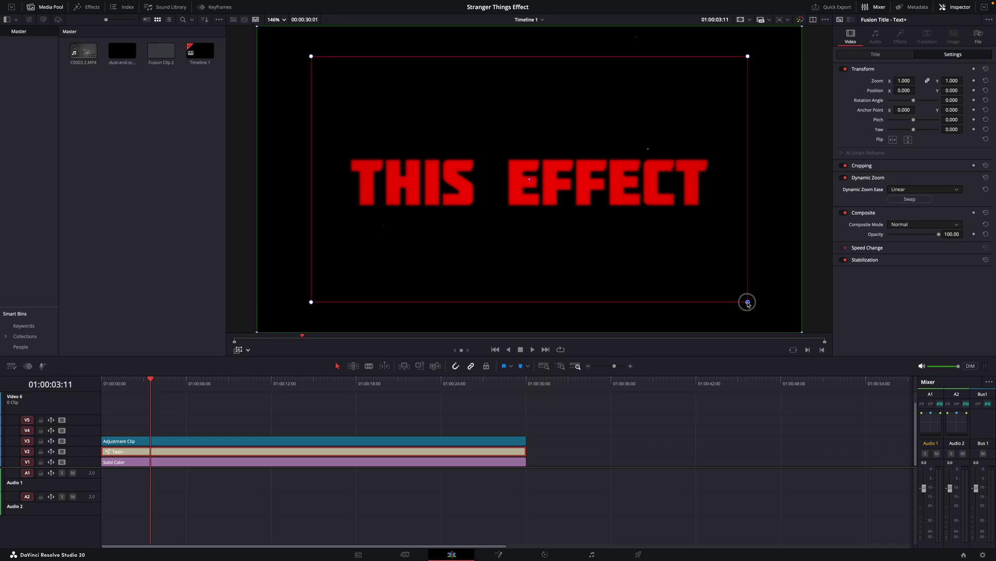
{"action": "left_click_drag", "start_coordinate": [747, 301], "coordinate": [563, 186]}
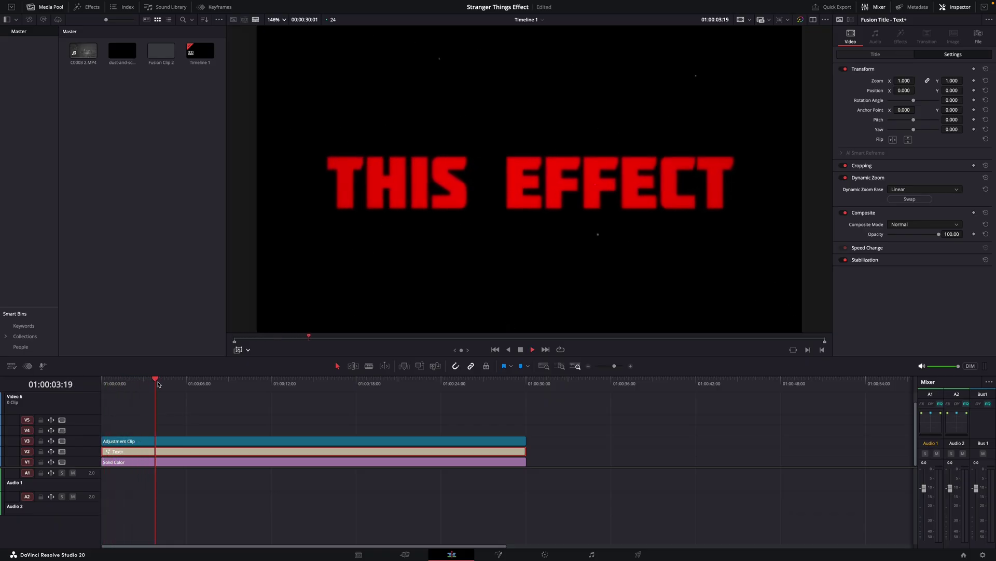
Step: Add Fusion Clip 2 to the timeline and place it at the start of V1
{"action": "left_click_drag", "start_coordinate": [163, 381], "coordinate": [213, 384]}
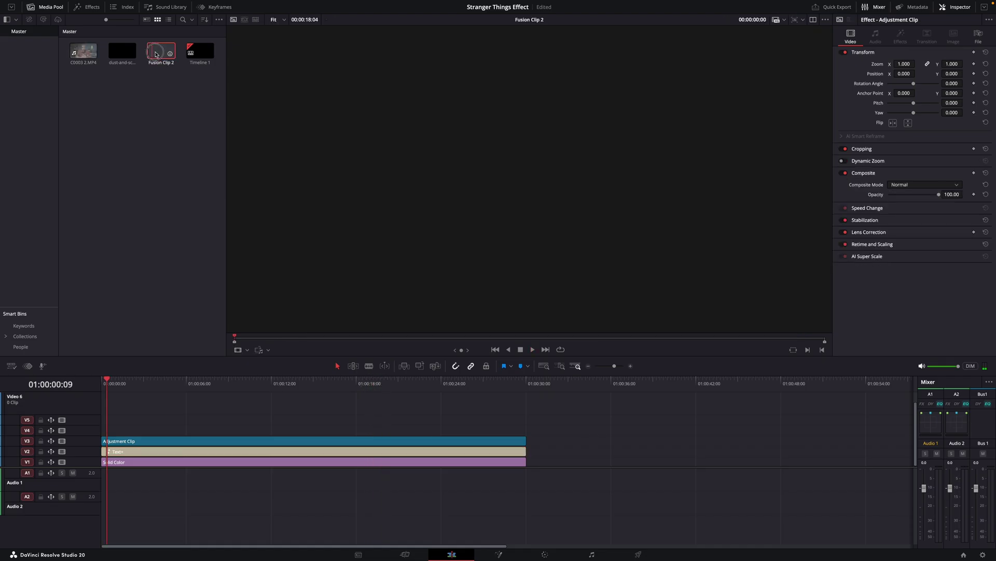
{"action": "left_click_drag", "start_coordinate": [160, 50], "coordinate": [540, 457]}
{"action": "mouse_move", "coordinate": [574, 383]}
{"action": "left_mouse_down"}
{"action": "mouse_move", "coordinate": [658, 383]}
{"action": "mouse_move", "coordinate": [575, 383]}
{"action": "left_mouse_up"}
{"action": "left_click_drag", "start_coordinate": [489, 429], "coordinate": [460, 451]}
{"action": "left_click_drag", "start_coordinate": [545, 444], "coordinate": [107, 466]}
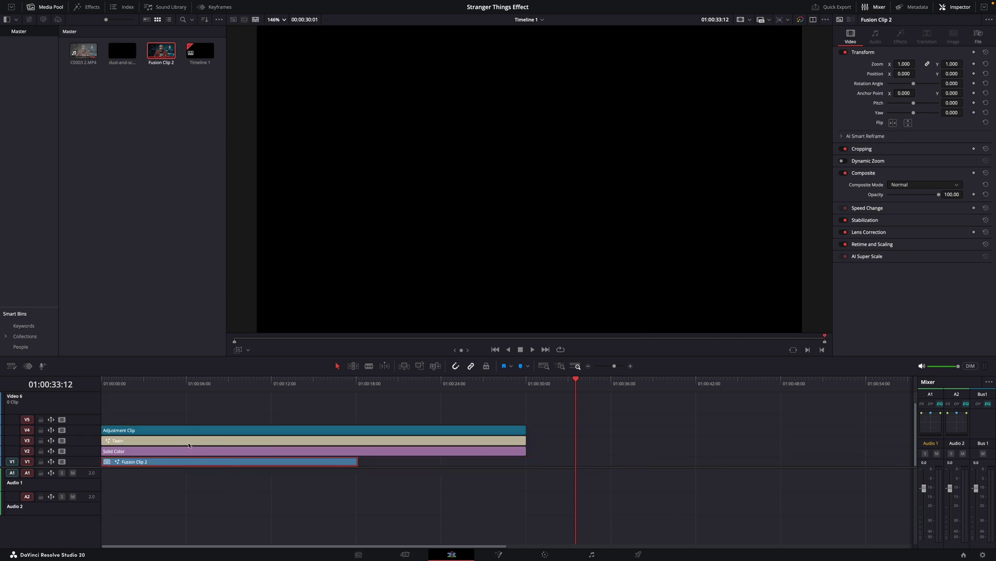
Step: Shift all clips up one track and put a copy of the THIS EFFECT title at V1's start
{"action": "left_click_drag", "start_coordinate": [190, 445], "coordinate": [574, 441]}
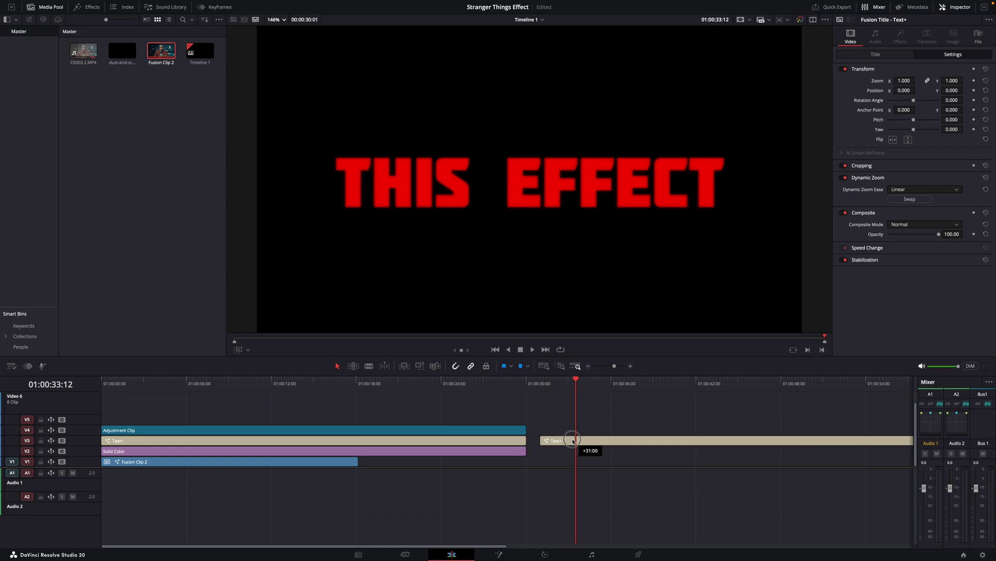
{"action": "mouse_move", "coordinate": [326, 453]}
{"action": "left_mouse_down"}
{"action": "mouse_move", "coordinate": [314, 420]}
{"action": "mouse_move", "coordinate": [321, 455]}
{"action": "left_mouse_up"}
{"action": "left_click_drag", "start_coordinate": [573, 437], "coordinate": [505, 450]}
{"action": "left_click_drag", "start_coordinate": [189, 476], "coordinate": [112, 473]}
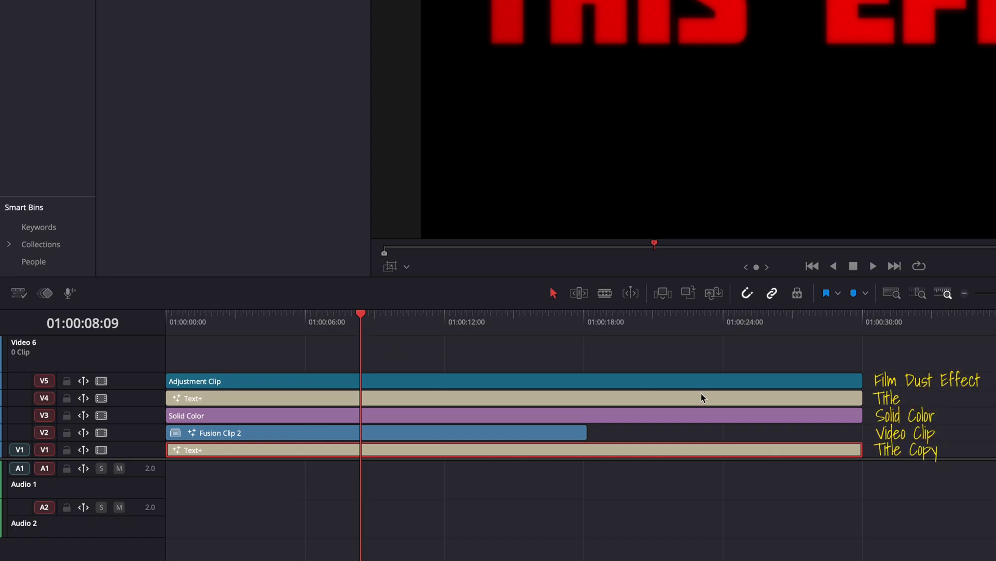
Step: Turn off output of the upper video tracks V2 through V5, including the adjustment layer
{"action": "left_click", "coordinate": [711, 364]}
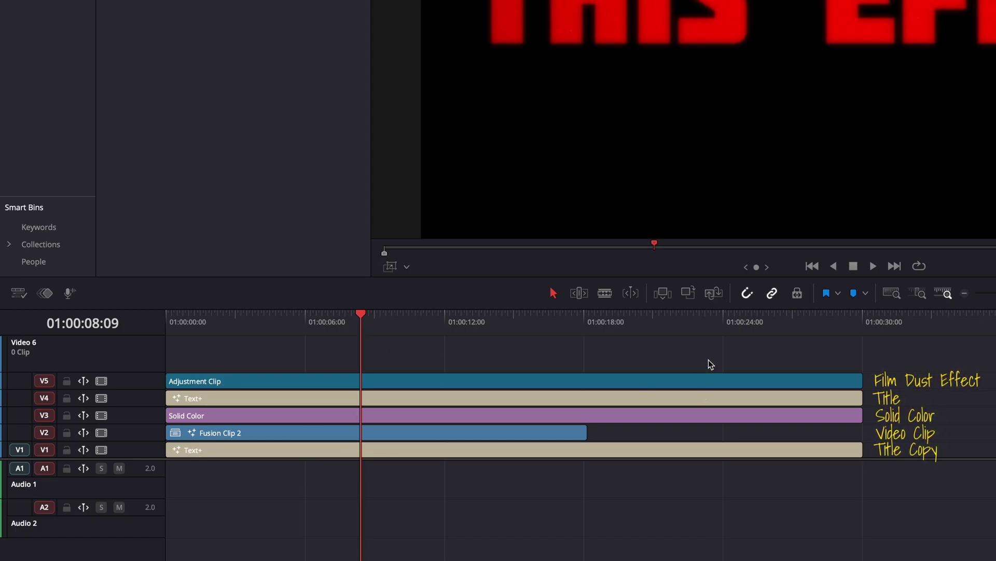
{"action": "left_click", "coordinate": [101, 432]}
{"action": "left_click", "coordinate": [101, 415]}
{"action": "left_click", "coordinate": [102, 398]}
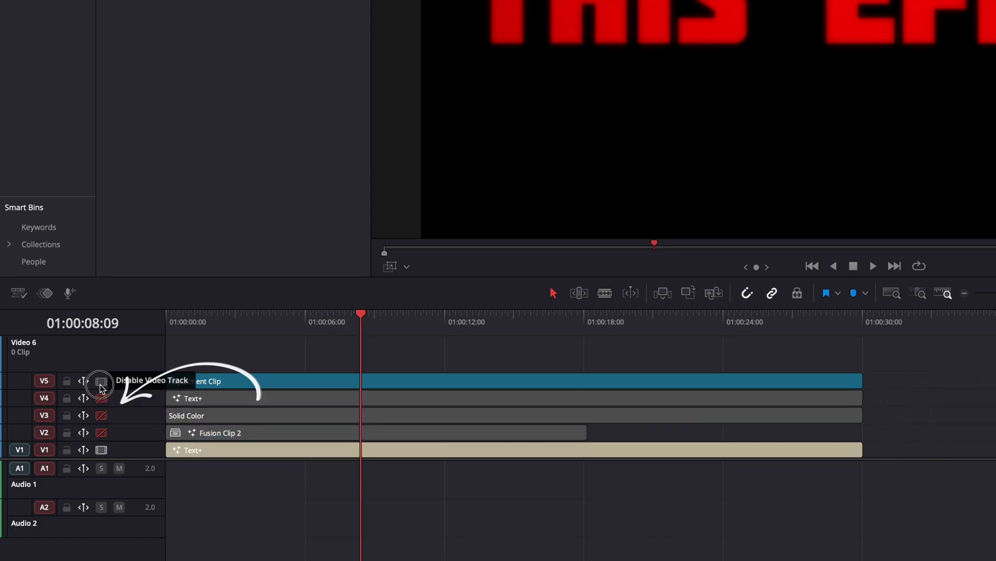
{"action": "left_click", "coordinate": [101, 384]}
Step: Change the V1 title's text colour to white
{"action": "left_click", "coordinate": [307, 459]}
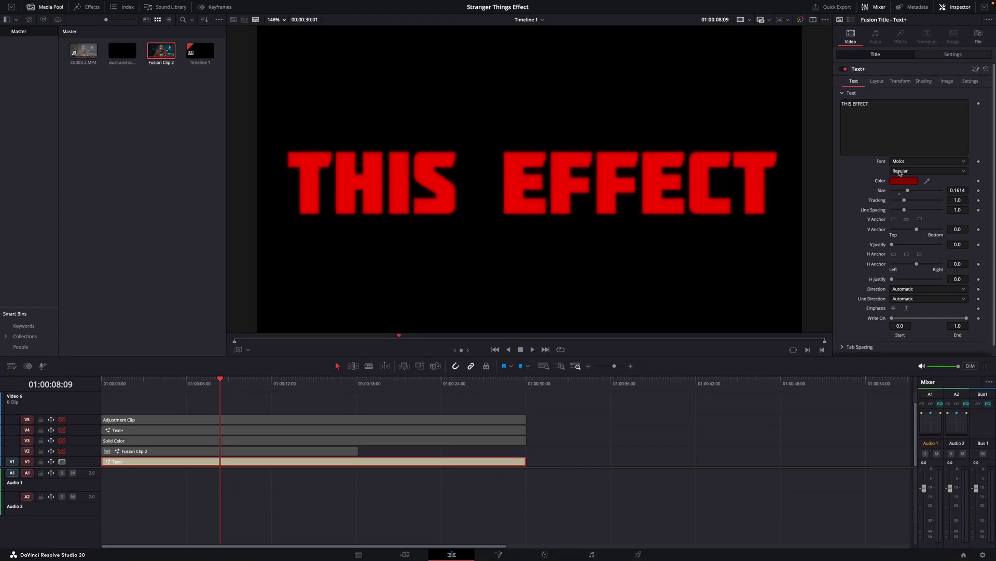
{"action": "left_click", "coordinate": [903, 181]}
{"action": "left_click_drag", "start_coordinate": [677, 328], "coordinate": [710, 345]}
{"action": "left_click", "coordinate": [715, 408]}
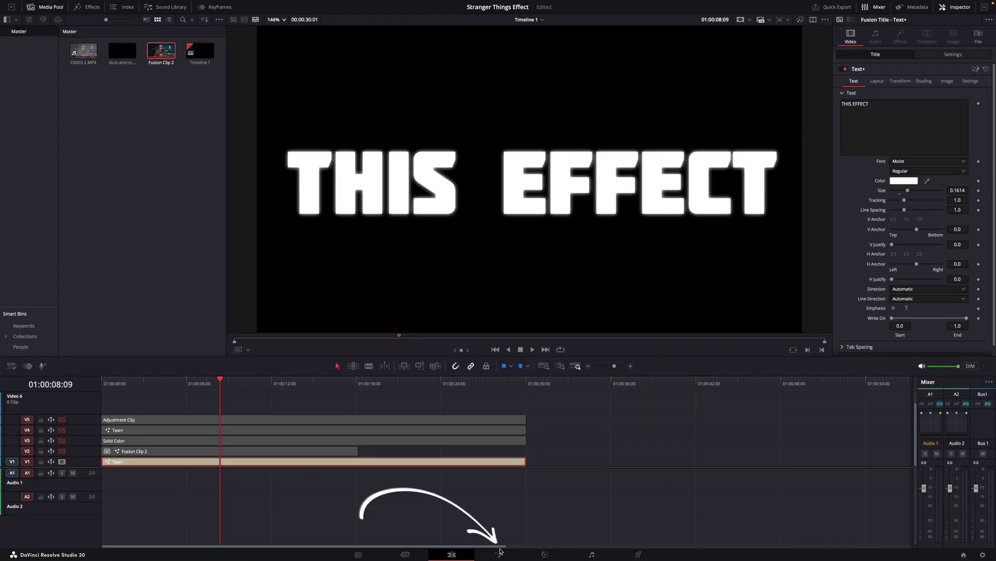
Step: Delete the FilmGrain1 node from the title's Fusion graph and go back to the Edit page
{"action": "left_click", "coordinate": [499, 554]}
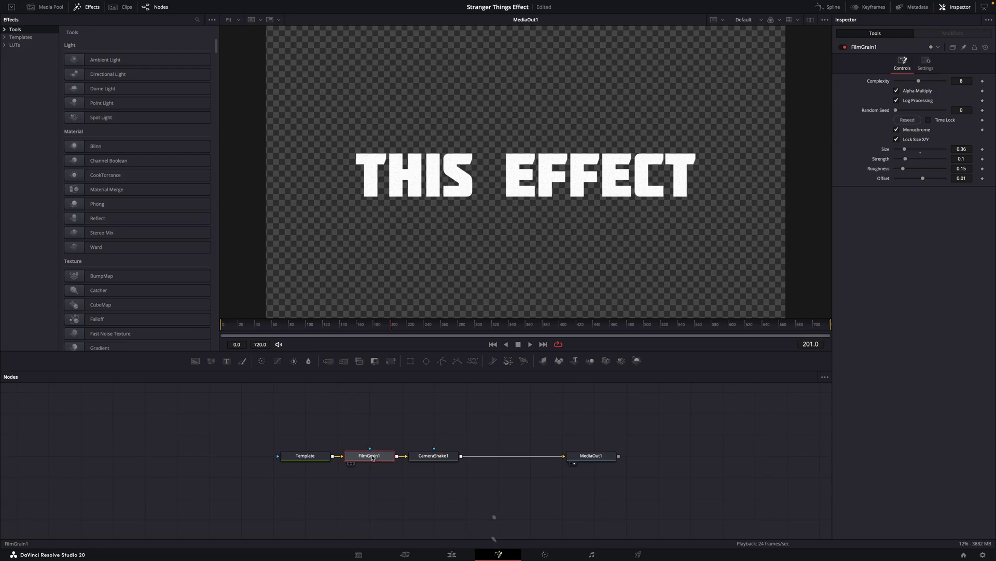
{"action": "key", "text": "Delete"}
{"action": "left_click", "coordinate": [419, 475]}
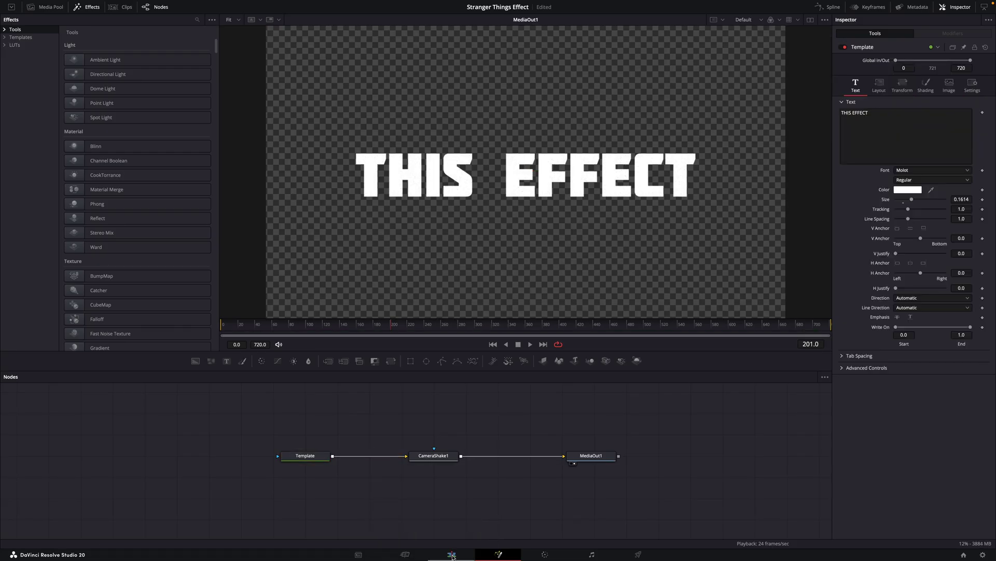
{"action": "left_click", "coordinate": [452, 555]}
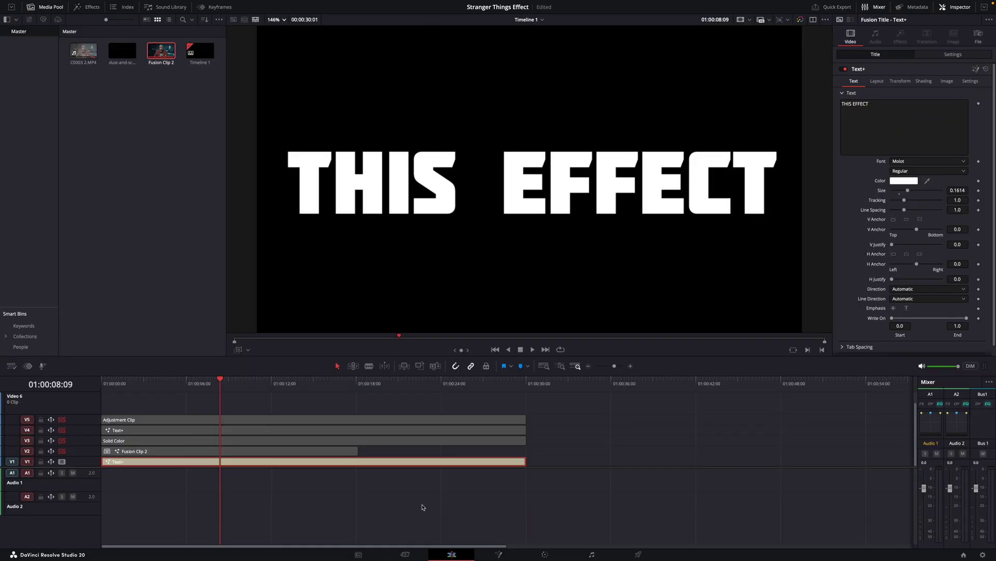
Step: Enable track V2 and set Fusion Clip 2's Composite Mode to Darken
{"action": "left_click", "coordinate": [62, 451]}
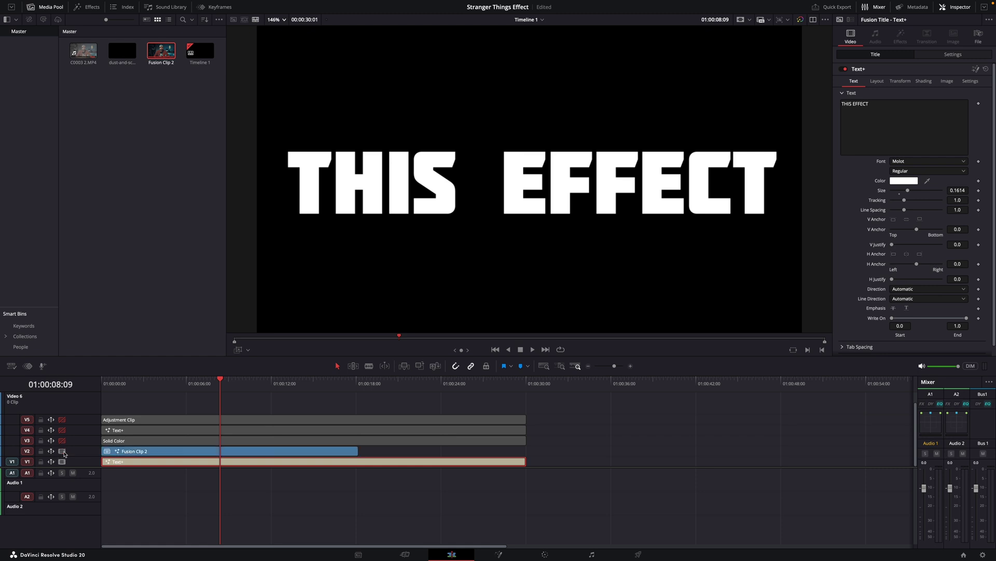
{"action": "left_click", "coordinate": [227, 452]}
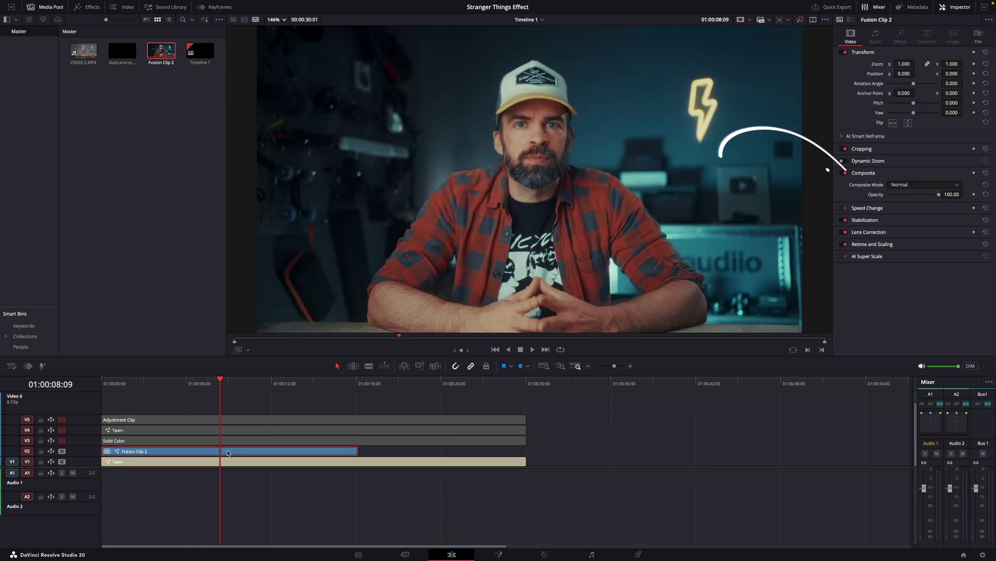
{"action": "left_click", "coordinate": [896, 186]}
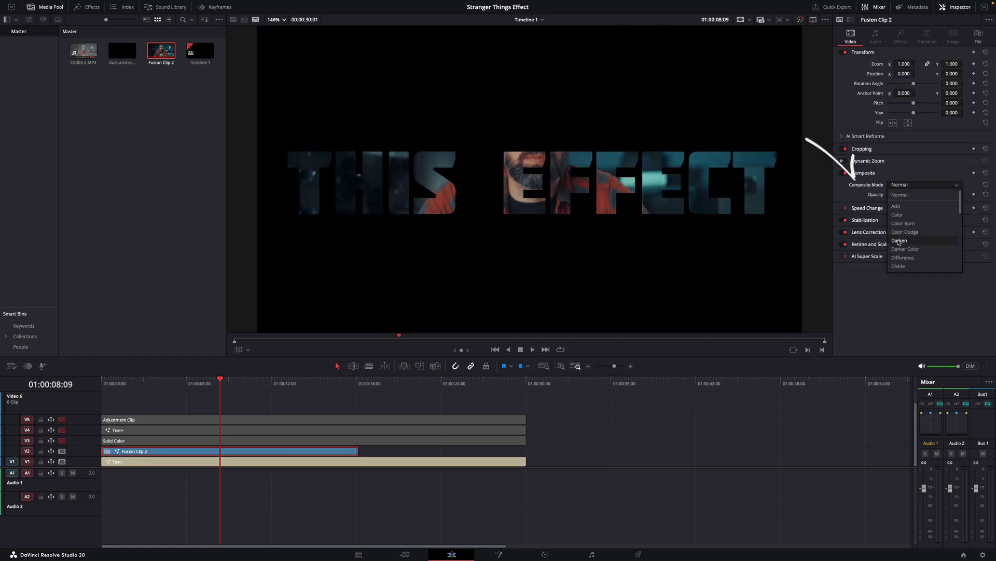
{"action": "left_click", "coordinate": [899, 241]}
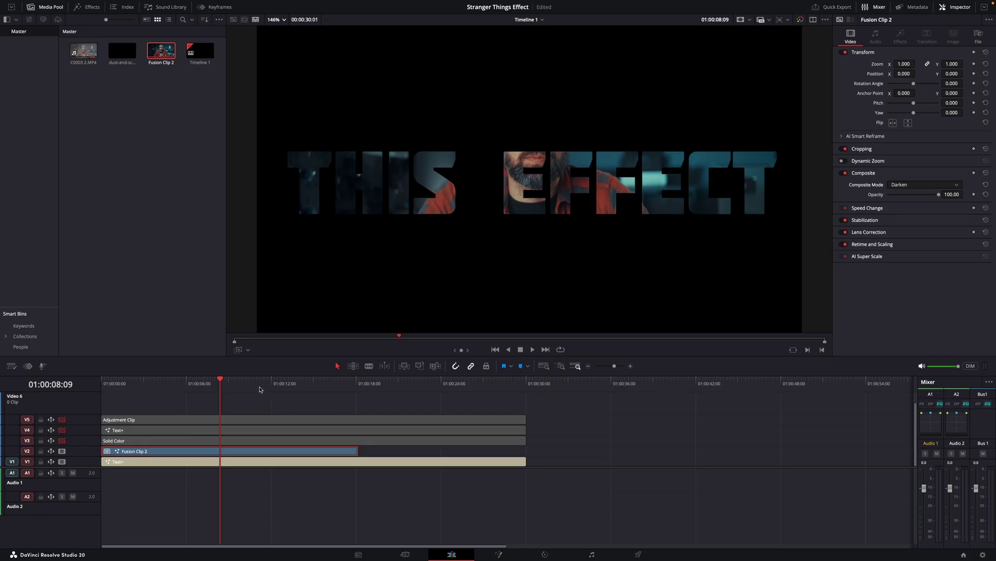
Step: Scrub to 01:00:11:17 to preview the blend, comparing Fusion Clip 2 with the V1 title
{"action": "mouse_move", "coordinate": [261, 389]}
{"action": "left_mouse_down"}
{"action": "mouse_move", "coordinate": [239, 389]}
{"action": "mouse_move", "coordinate": [304, 389]}
{"action": "mouse_move", "coordinate": [191, 393]}
{"action": "mouse_move", "coordinate": [316, 400]}
{"action": "mouse_move", "coordinate": [212, 399]}
{"action": "mouse_move", "coordinate": [265, 403]}
{"action": "left_mouse_up"}
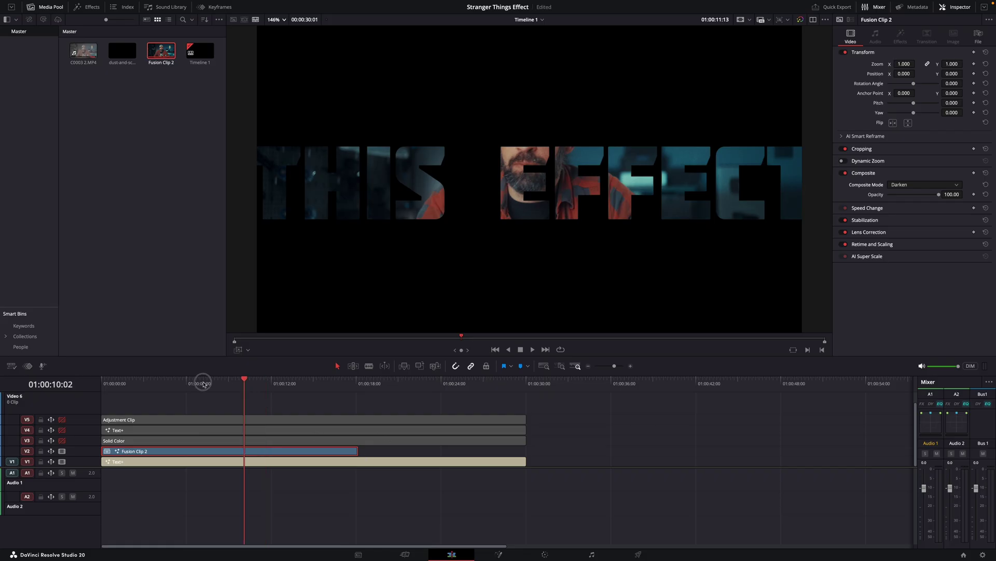
{"action": "left_click_drag", "start_coordinate": [203, 384], "coordinate": [267, 386]}
{"action": "left_click", "coordinate": [299, 462]}
{"action": "left_click", "coordinate": [296, 454]}
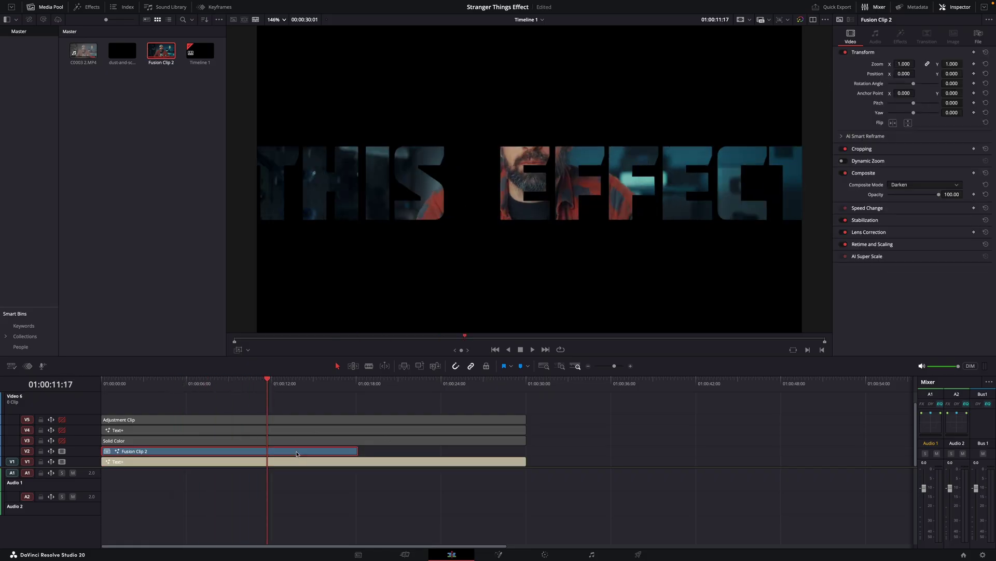
{"action": "left_click", "coordinate": [294, 464]}
{"action": "left_click", "coordinate": [296, 455]}
{"action": "left_click", "coordinate": [301, 463]}
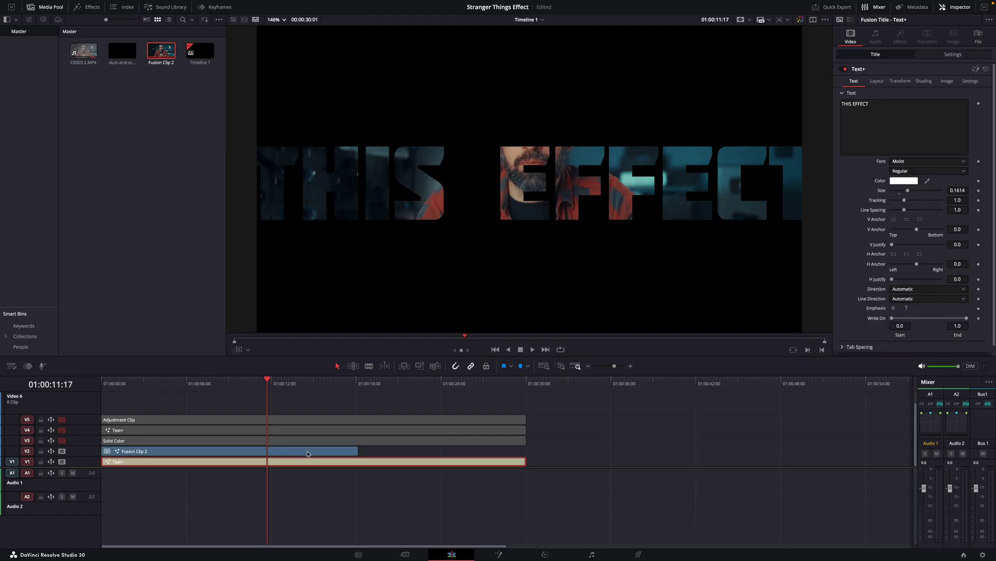
Step: Re-enable the Solid Color, red title and adjustment layer tracks V3, V4 and V5
{"action": "left_click", "coordinate": [307, 452]}
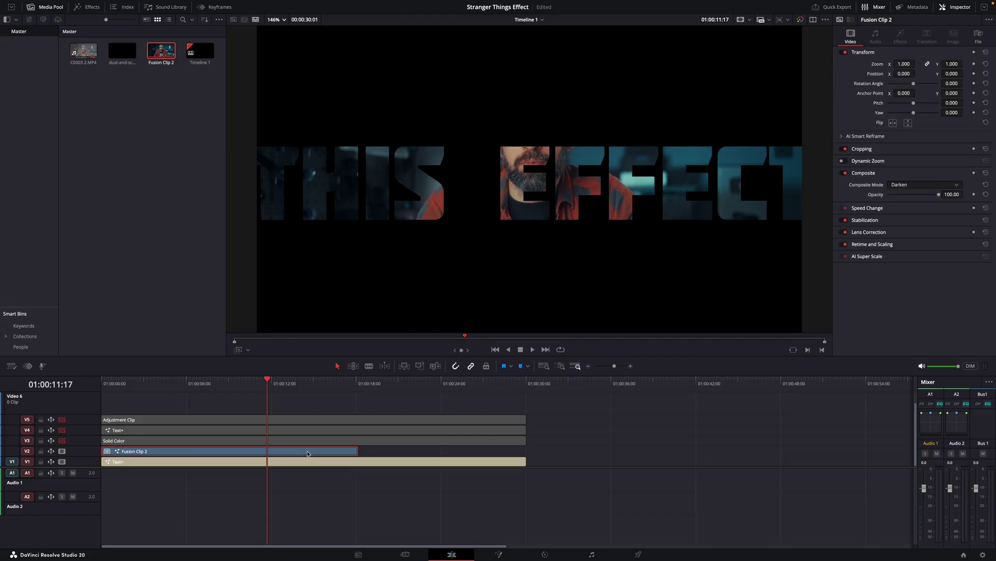
{"action": "left_click", "coordinate": [62, 431]}
{"action": "left_click", "coordinate": [62, 440]}
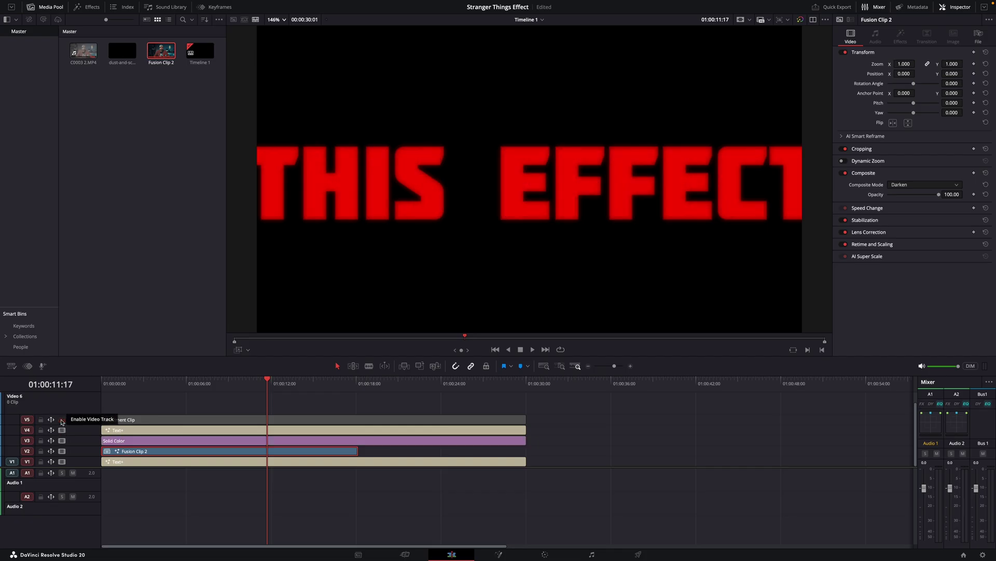
{"action": "left_click", "coordinate": [63, 419]}
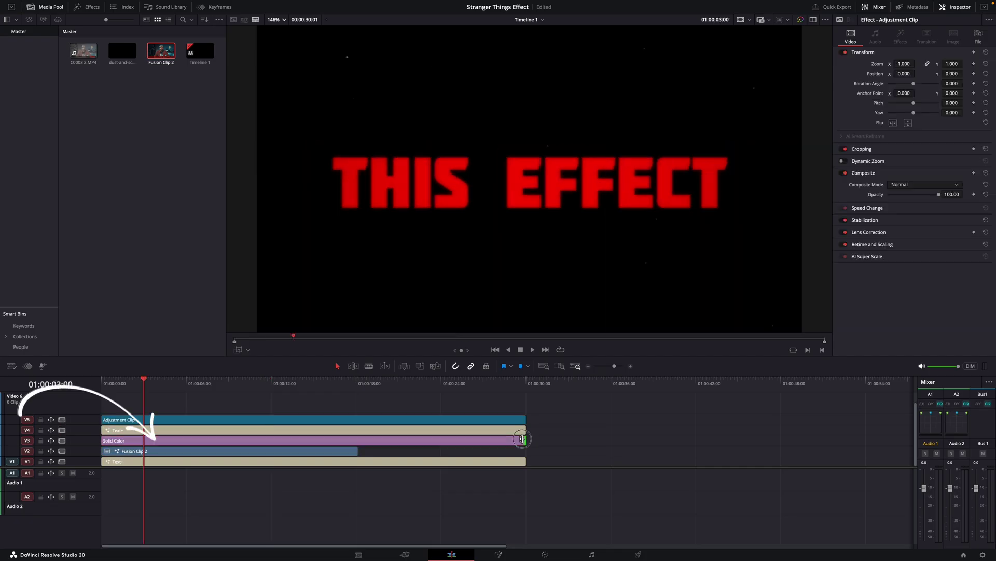
Step: Trim Solid Color to end at 3 seconds and add a 24-frame Cross Dissolve at its end
{"action": "left_click_drag", "start_coordinate": [525, 440], "coordinate": [152, 440]}
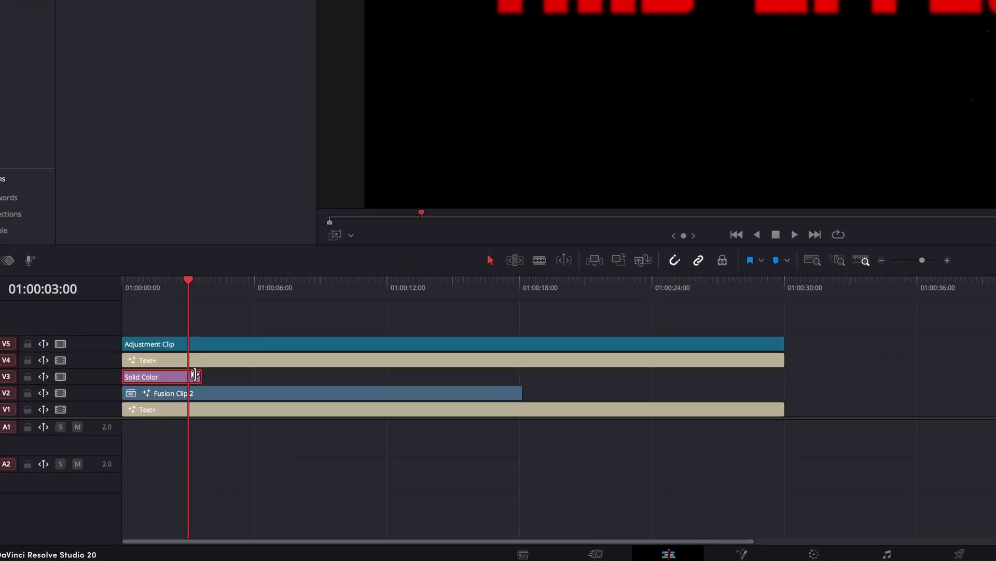
{"action": "right_click", "coordinate": [150, 441]}
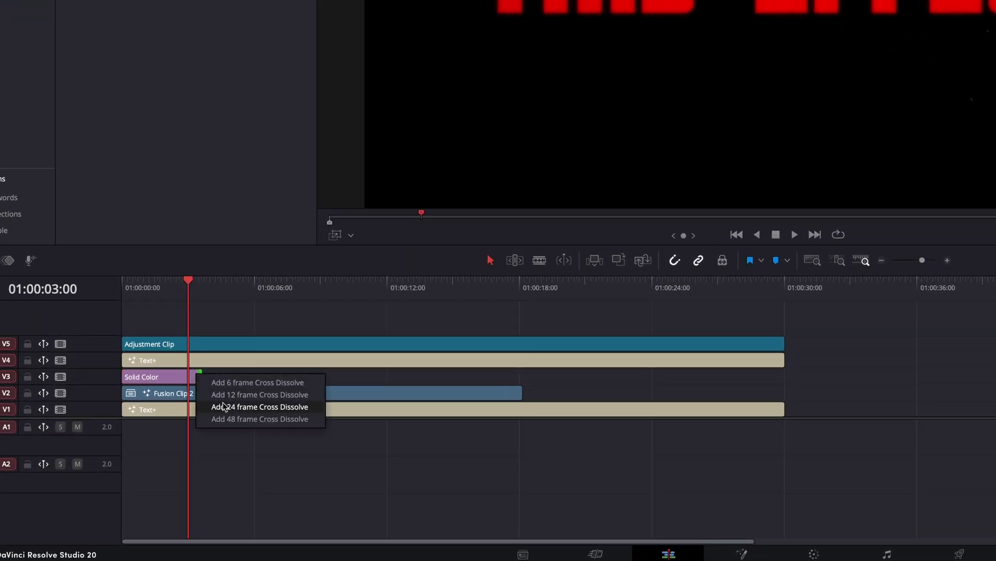
{"action": "left_click", "coordinate": [223, 406]}
Step: Select the red V4 title and park the playhead at 01:00:02:16
{"action": "key", "text": "j"}
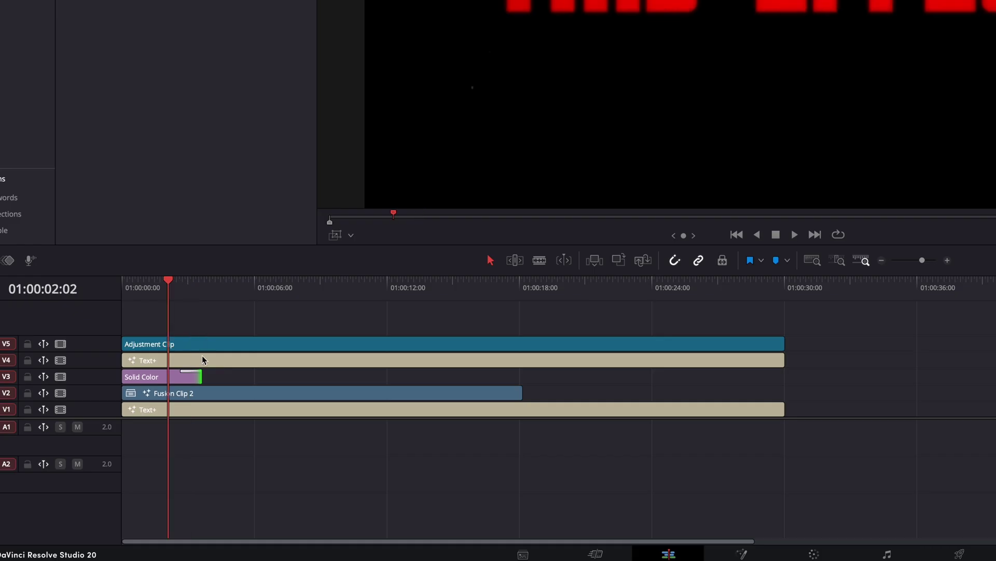
{"action": "left_click", "coordinate": [201, 359]}
{"action": "left_click_drag", "start_coordinate": [170, 283], "coordinate": [178, 285]}
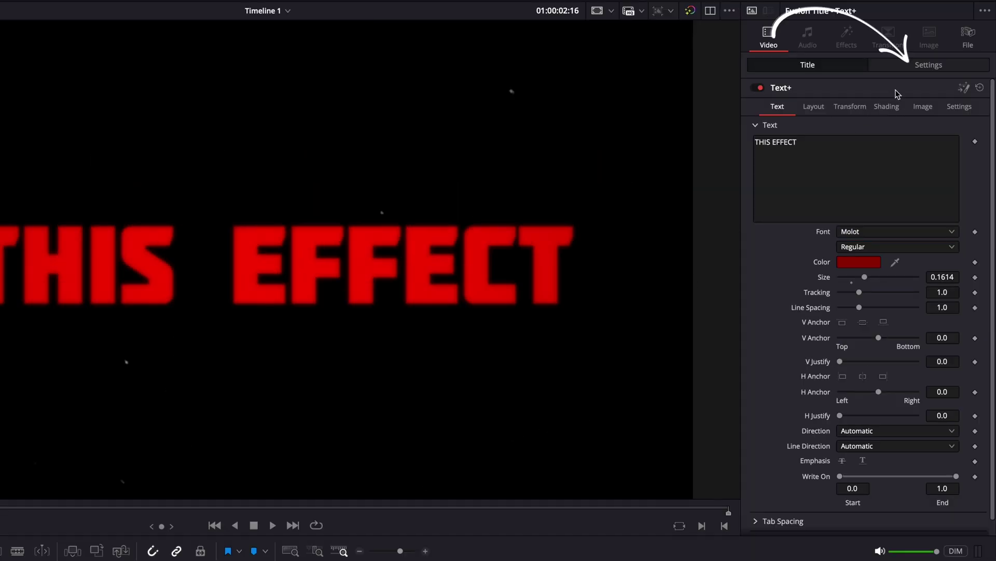
Step: Keyframe the red title's Composite Opacity from 100 at 01:00:02:16 to 0.76 at 01:00:03:16
{"action": "left_click", "coordinate": [913, 70]}
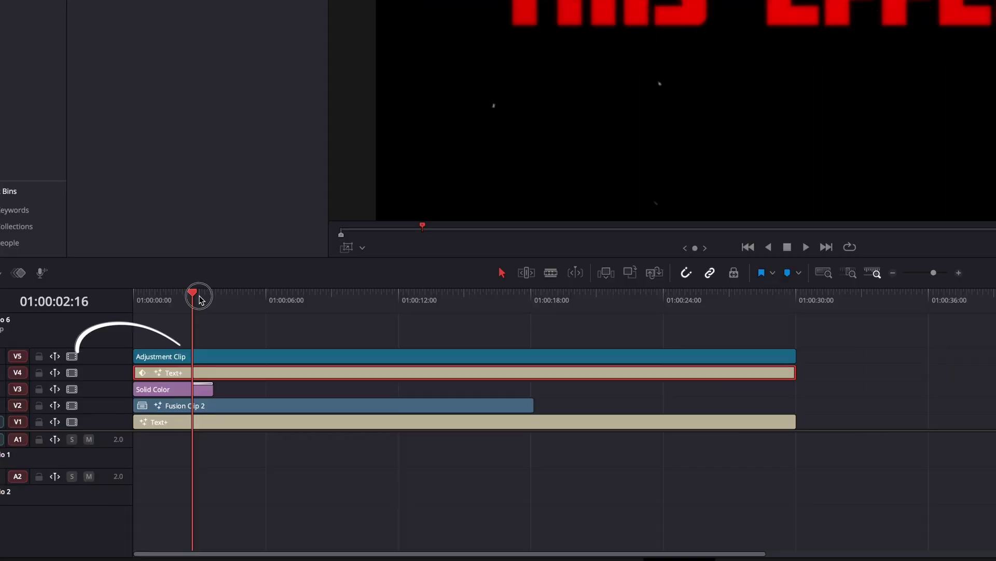
{"action": "left_click_drag", "start_coordinate": [197, 297], "coordinate": [210, 302]}
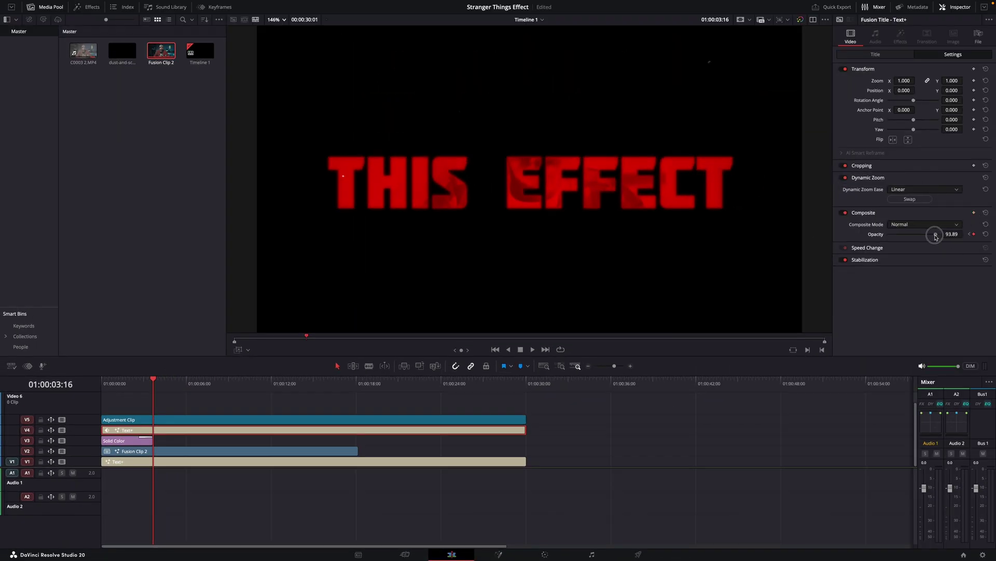
{"action": "left_click_drag", "start_coordinate": [916, 236], "coordinate": [896, 235]}
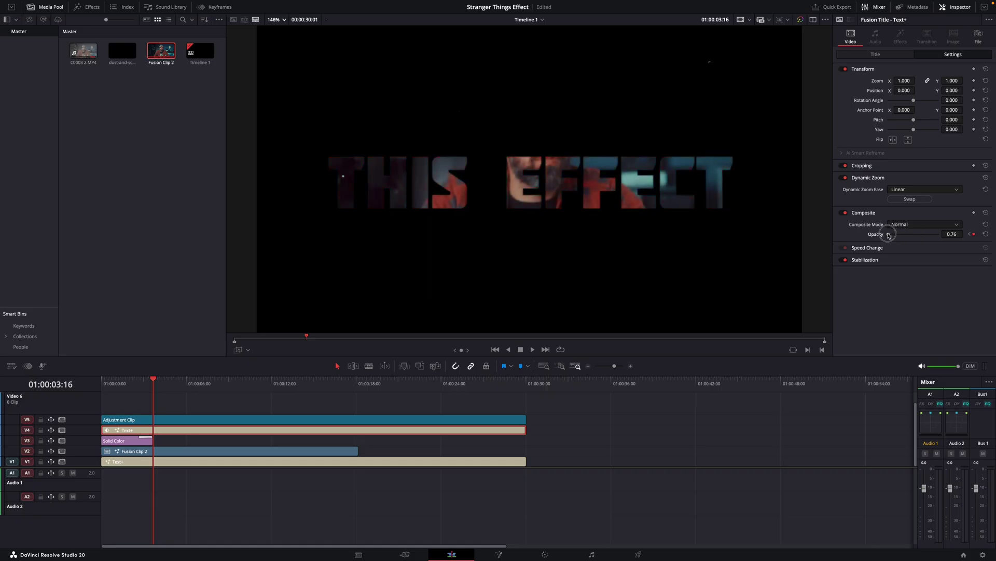